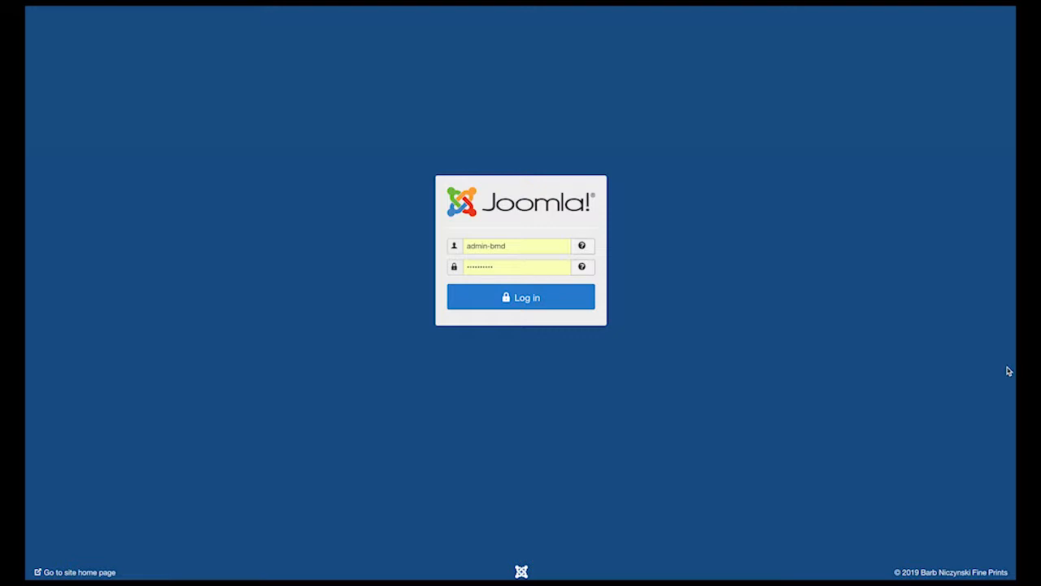
Log in to the Joomla administration with the prefilled credentials and open the J2Store component
click(565, 306)
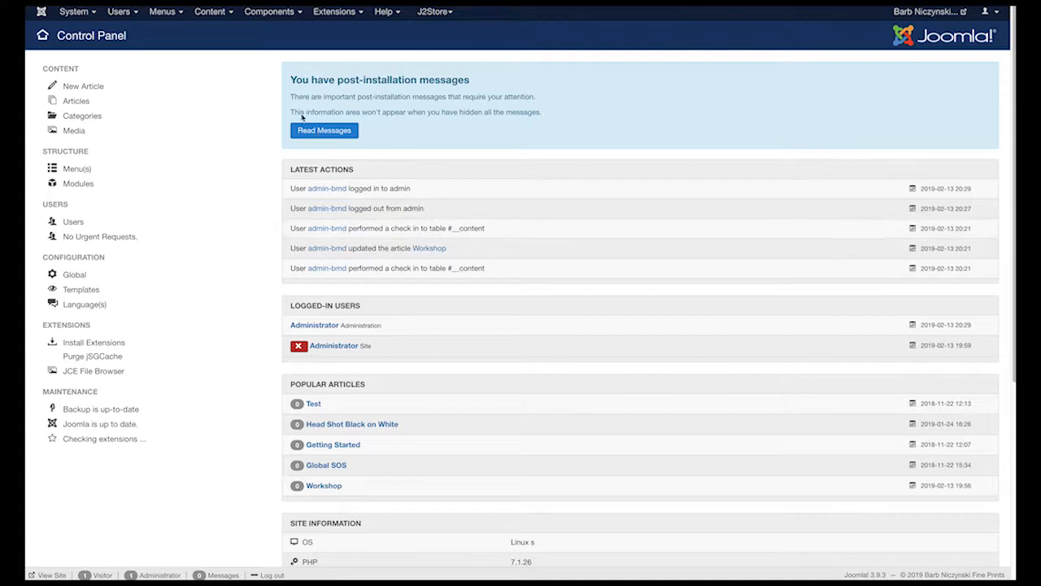
click(269, 12)
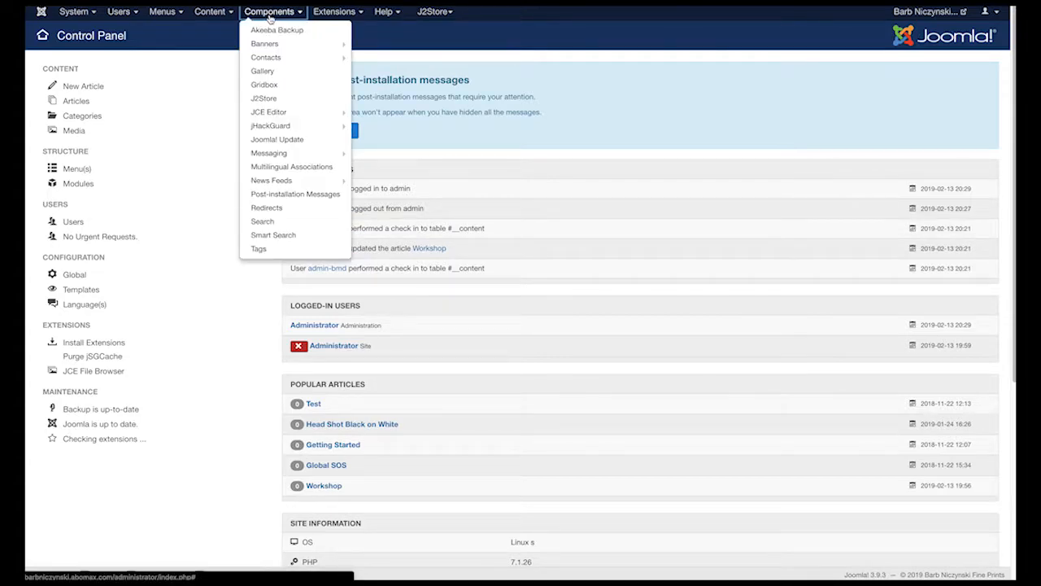
click(273, 100)
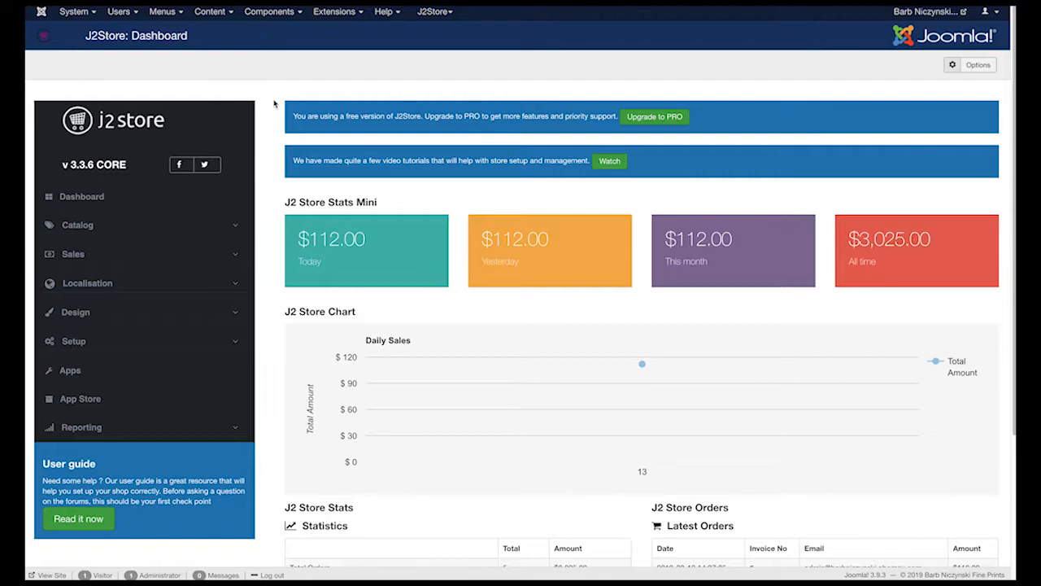
Open the product list of the J2Store catalog and start a new product
click(88, 226)
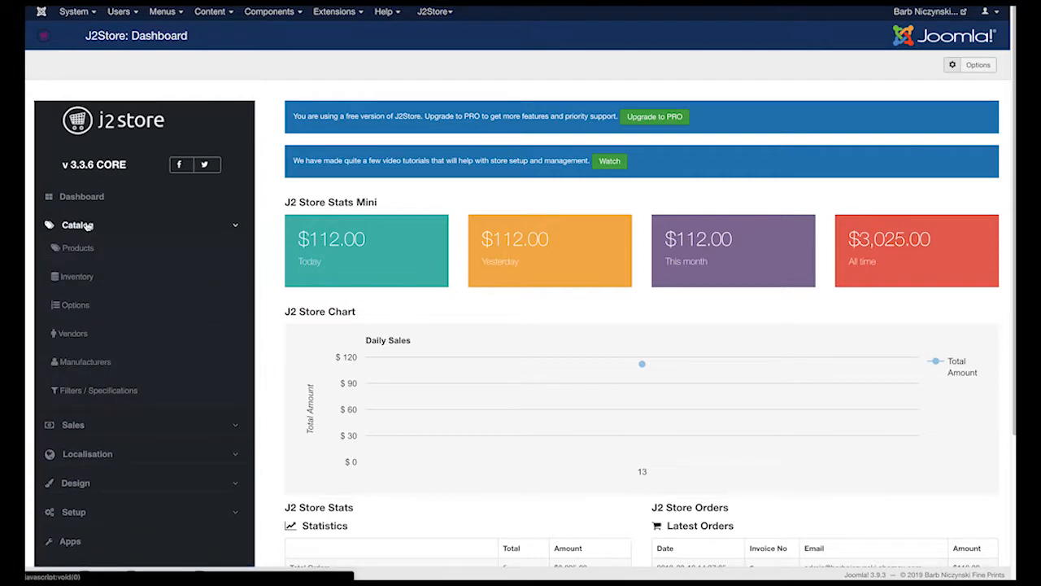
click(84, 252)
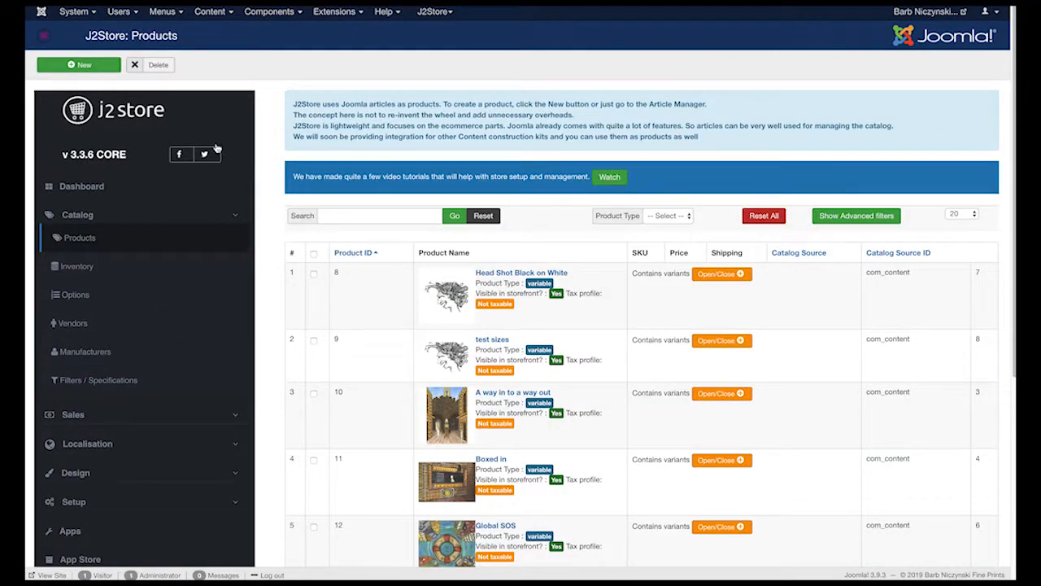
click(84, 65)
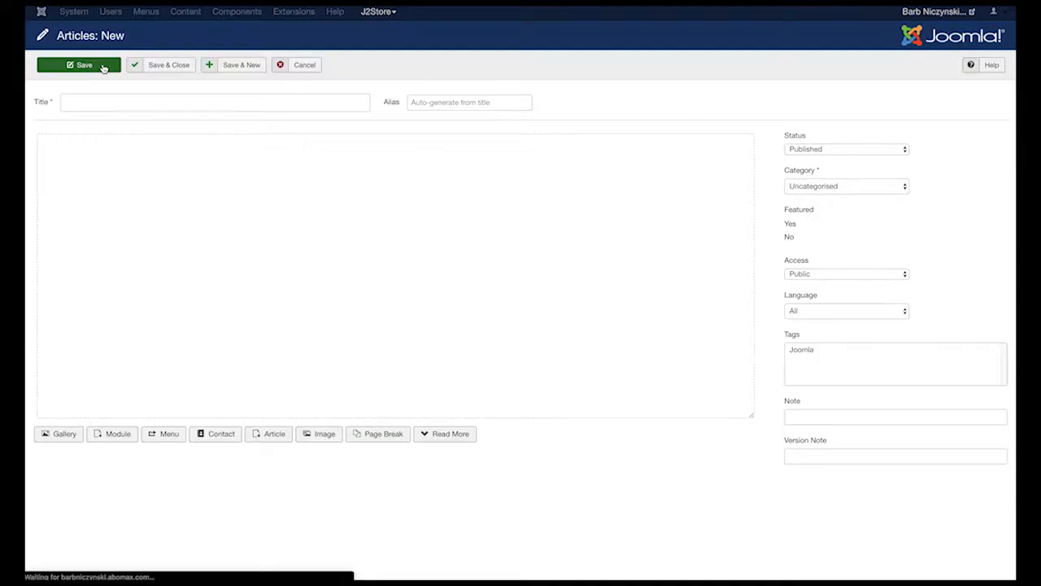
Title the new article "Turn Left for Rest Stop" and assign it to the Soul Journey category
click(126, 101)
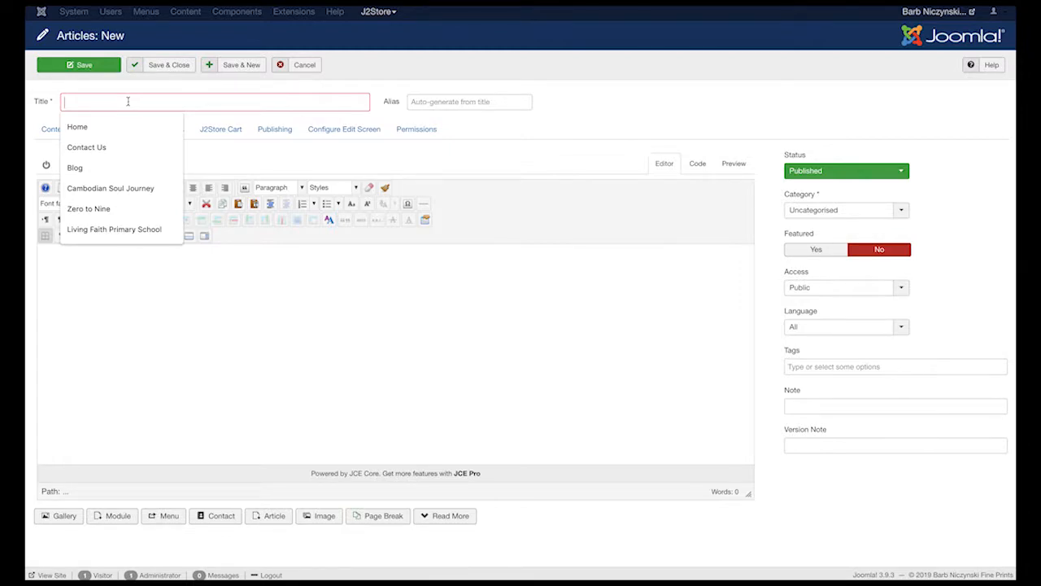
text(Turn )
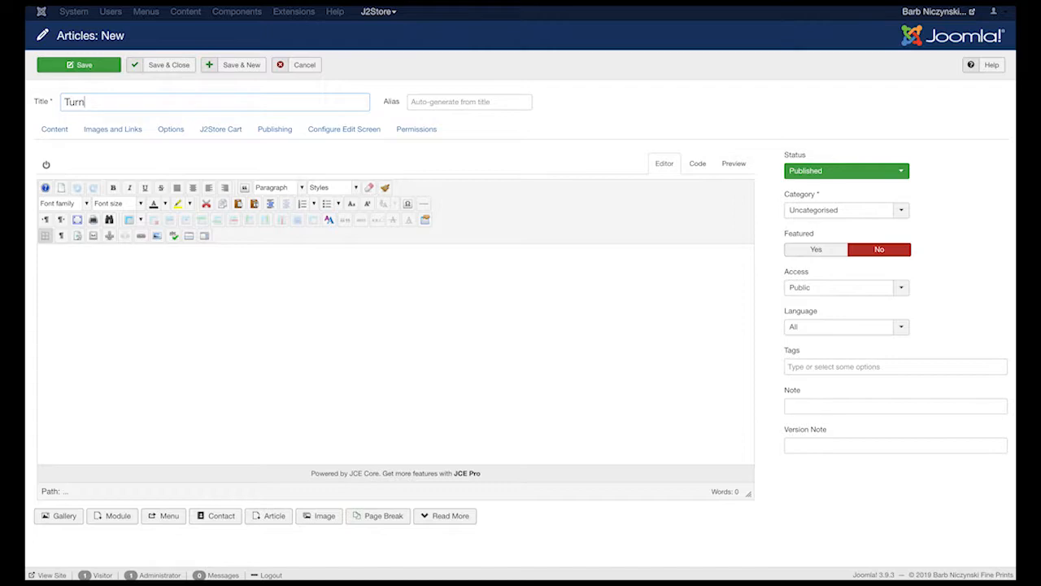
text(Left for Rest Stop)
click(809, 211)
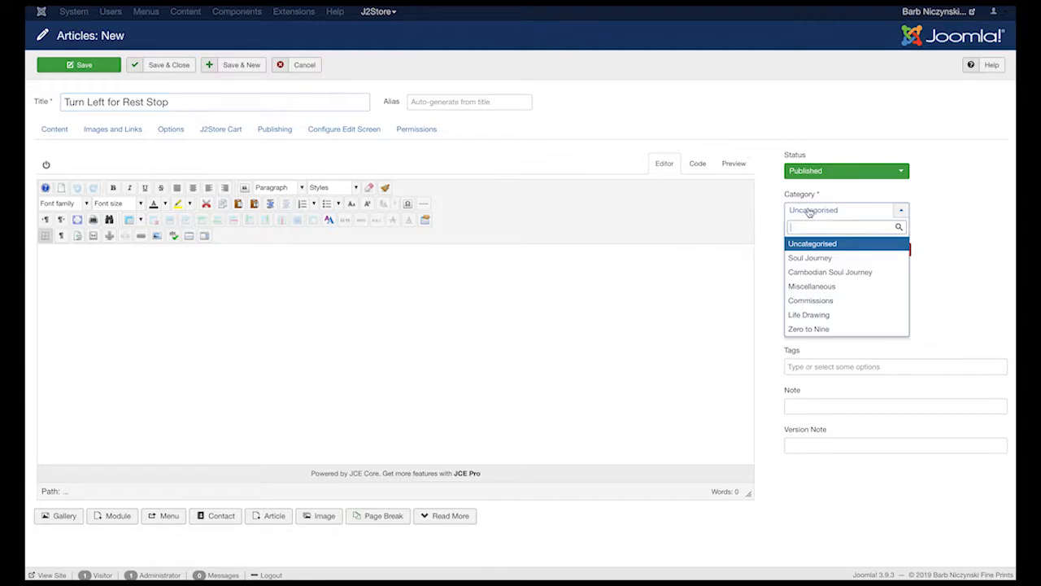
click(824, 260)
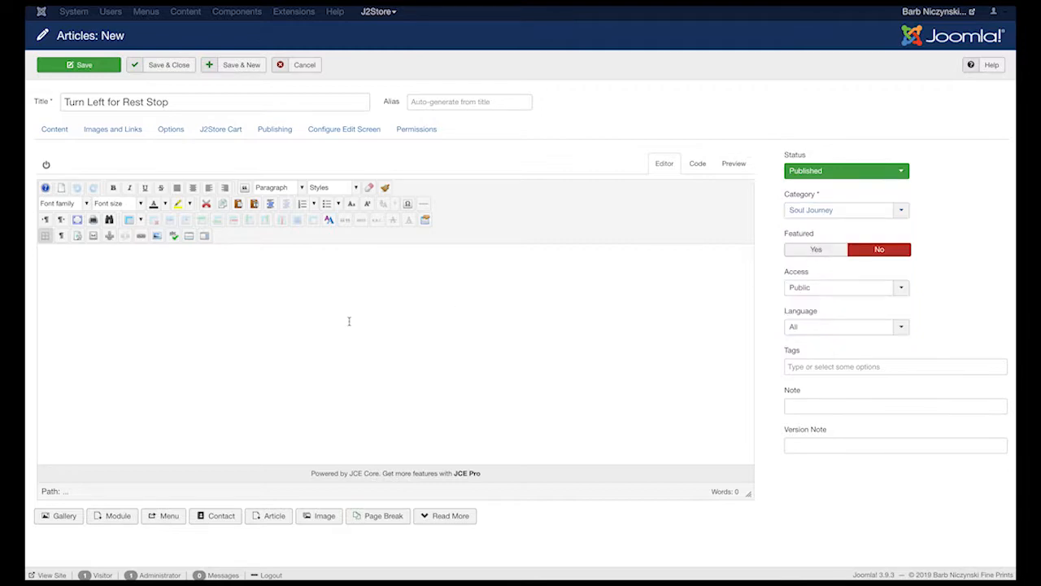
Fill the article body with the Sydney Powerhouse Museum description, followed by separate lines "Small 13 x 17.5" and "Giclee Print"
click(110, 264)
text(Sydney Powerhouse Museum provided the machine, adapted to remind us to find shelter in the storm of life and rest the soul within when needed.)
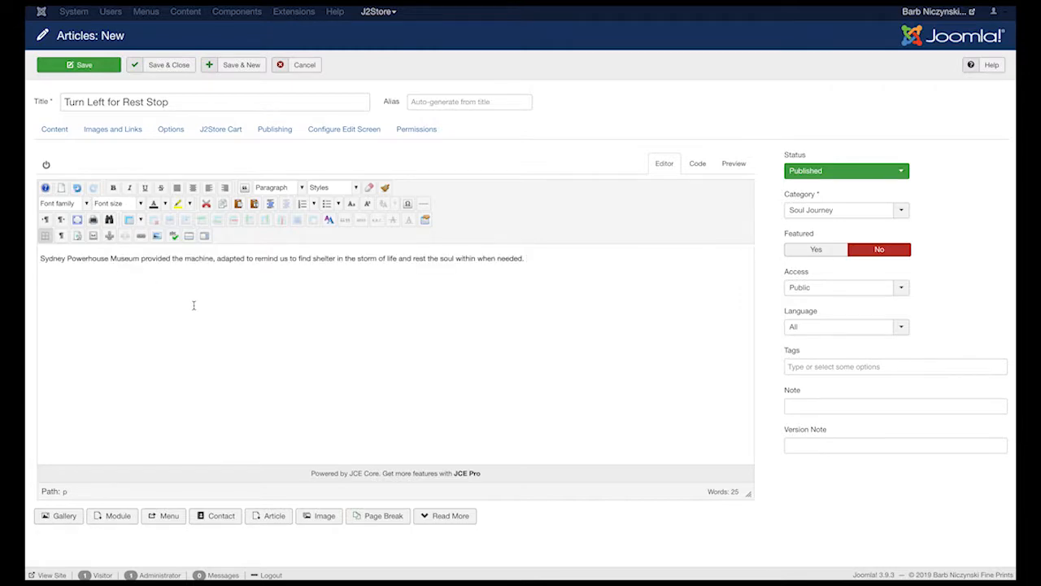
key(Return)
text(Small 13 x 17.5)
key(Return)
text(Giclee Print)
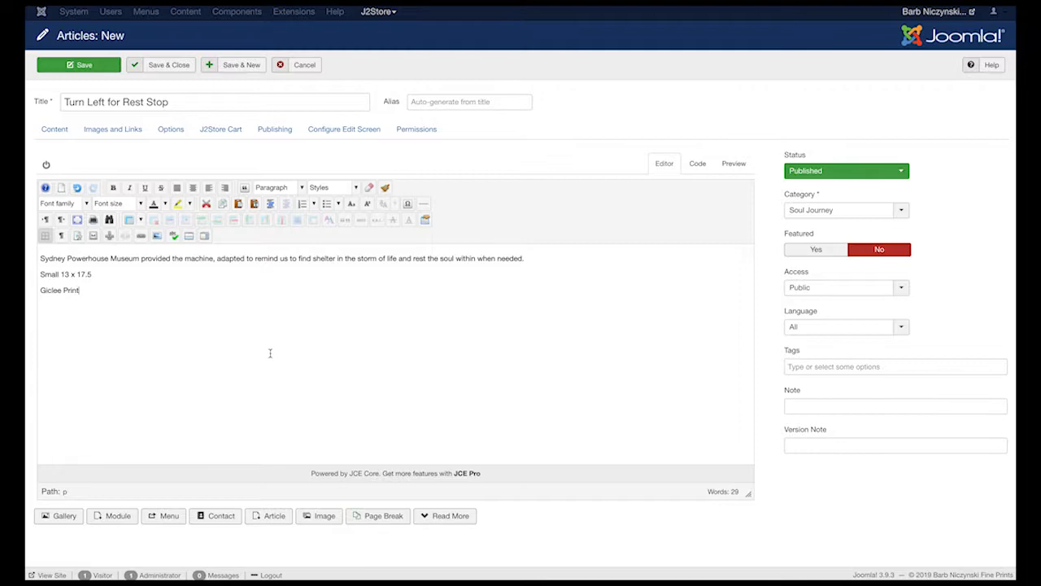
Set the article to be treated as a product of type Variable in its J2Store cart settings, and save it
click(222, 133)
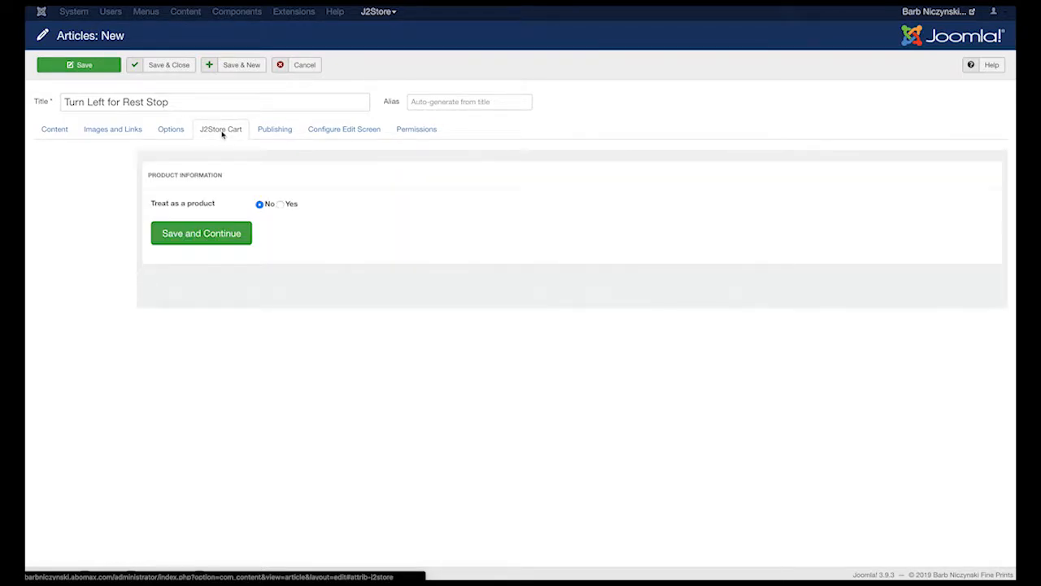
click(281, 210)
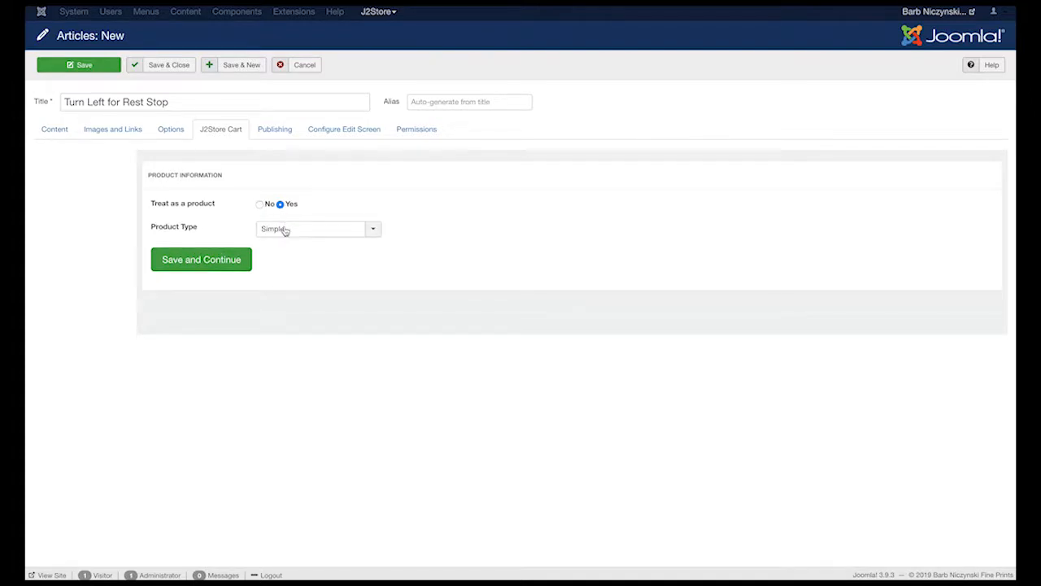
click(281, 232)
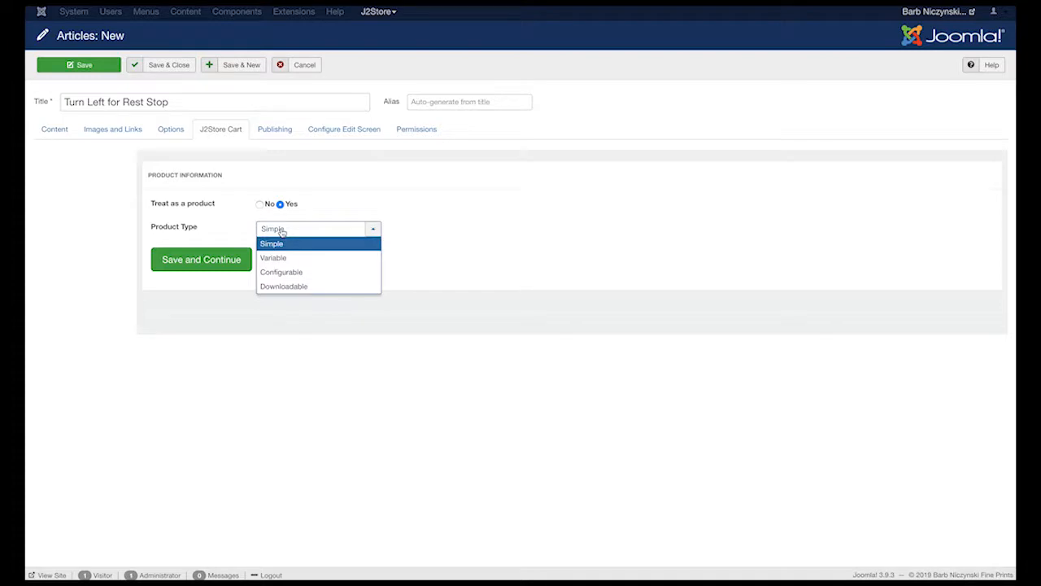
click(290, 259)
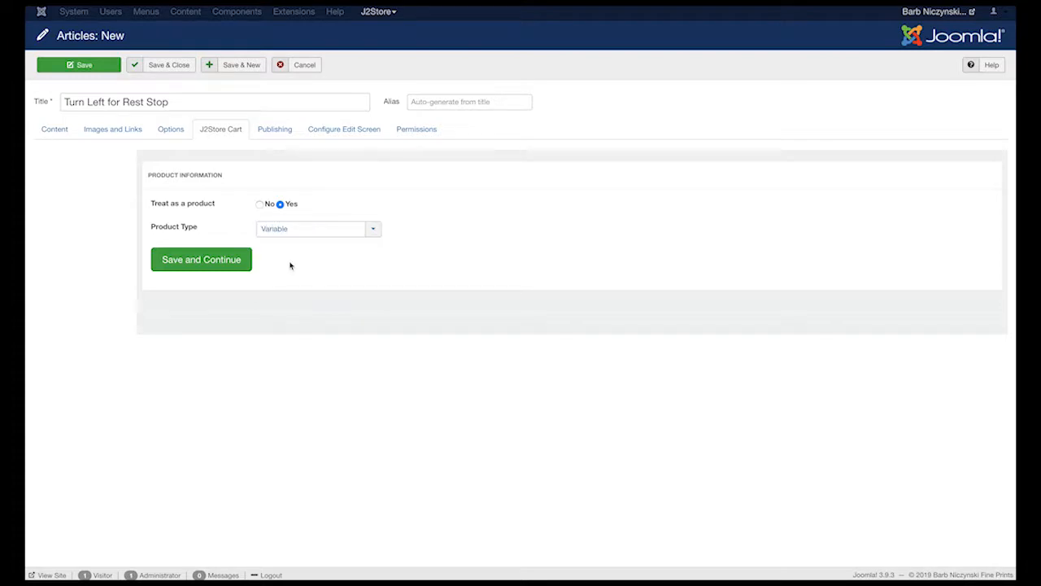
click(216, 265)
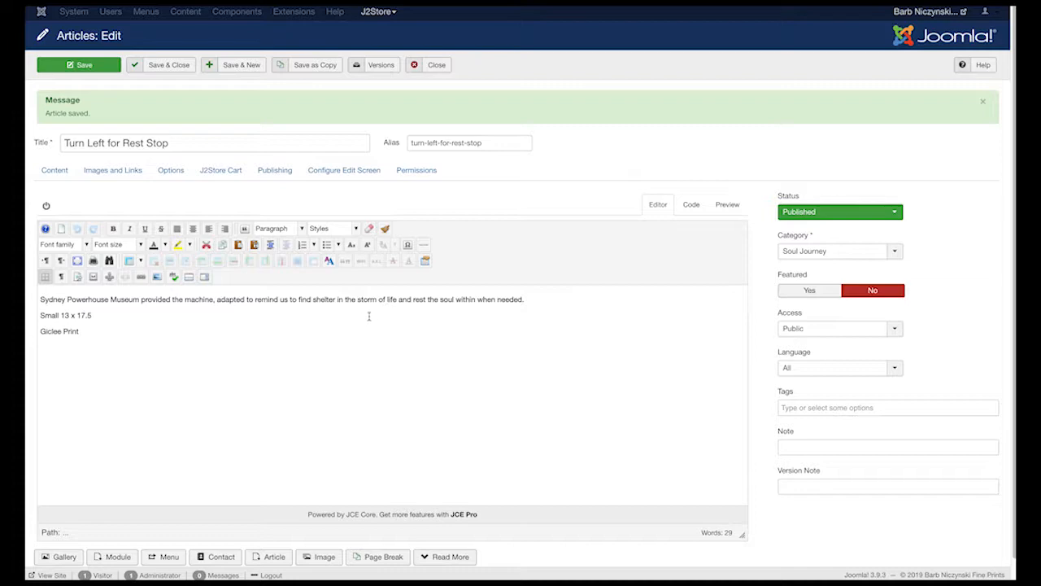
Set the product's thumbnail image to turn-left-for-rest-stop-t.jpg from the /final/soul_journey folder
click(226, 174)
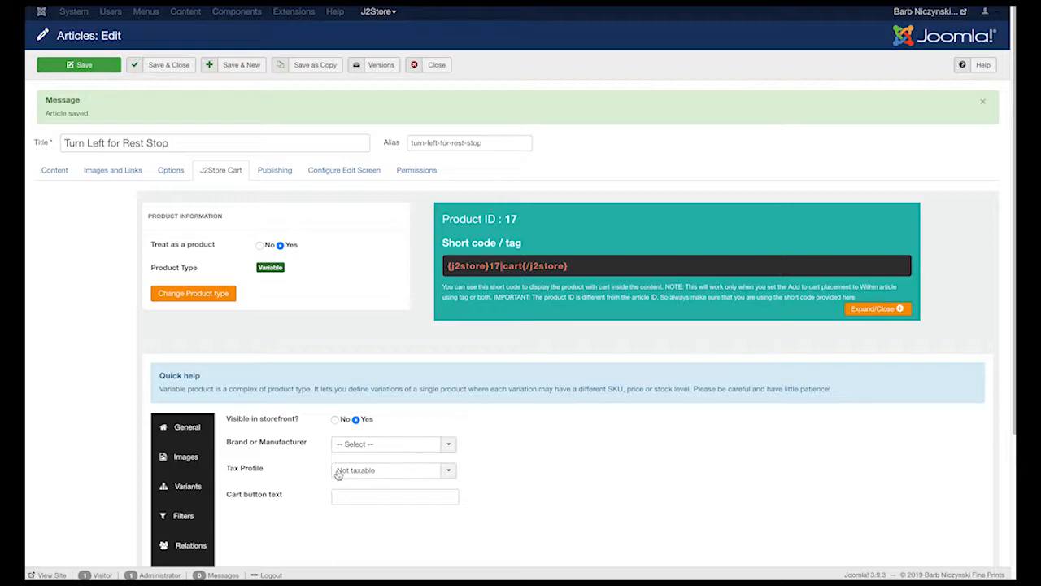
click(187, 459)
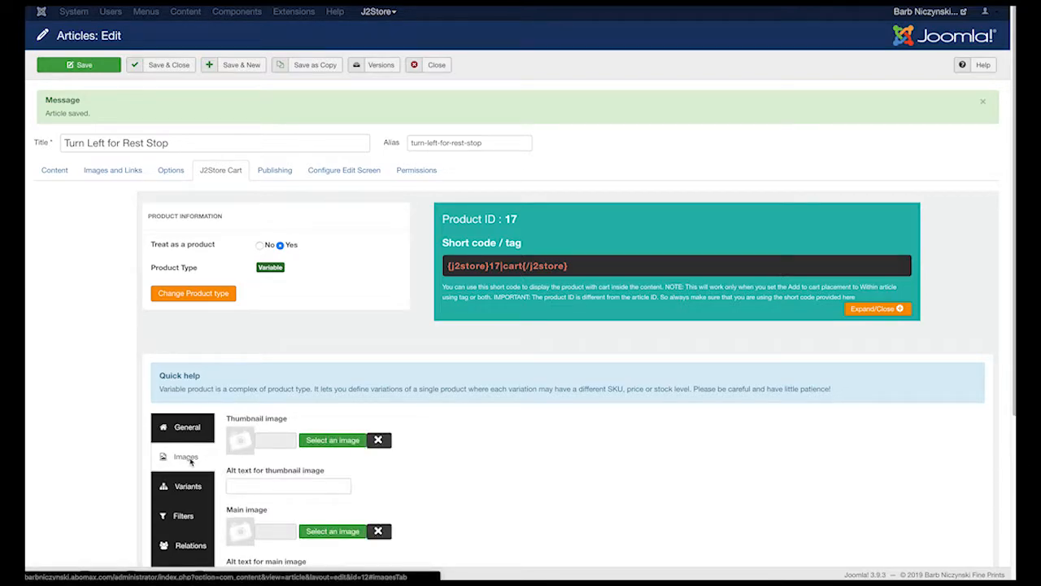
click(340, 440)
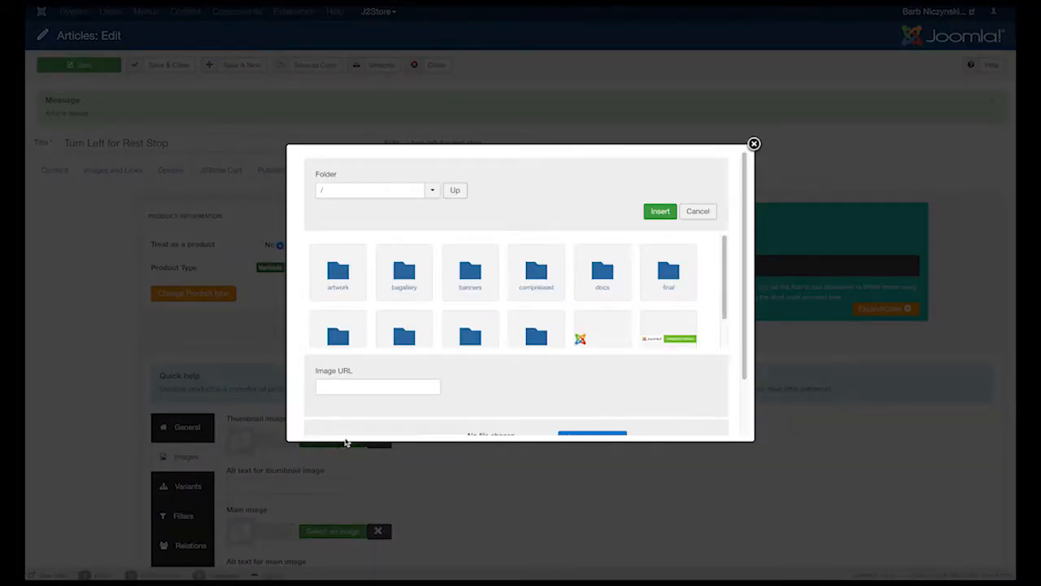
click(672, 293)
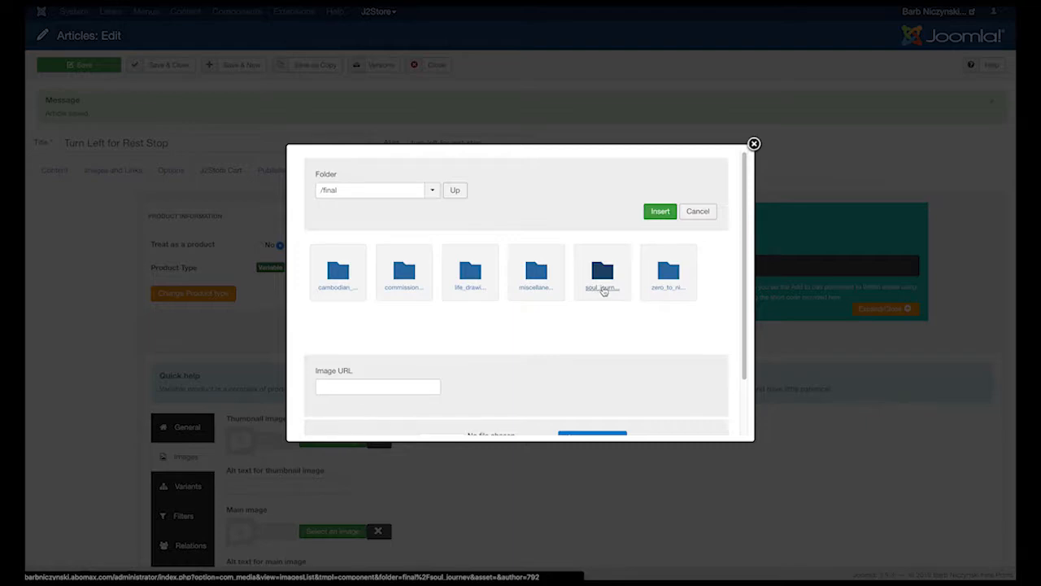
click(604, 289)
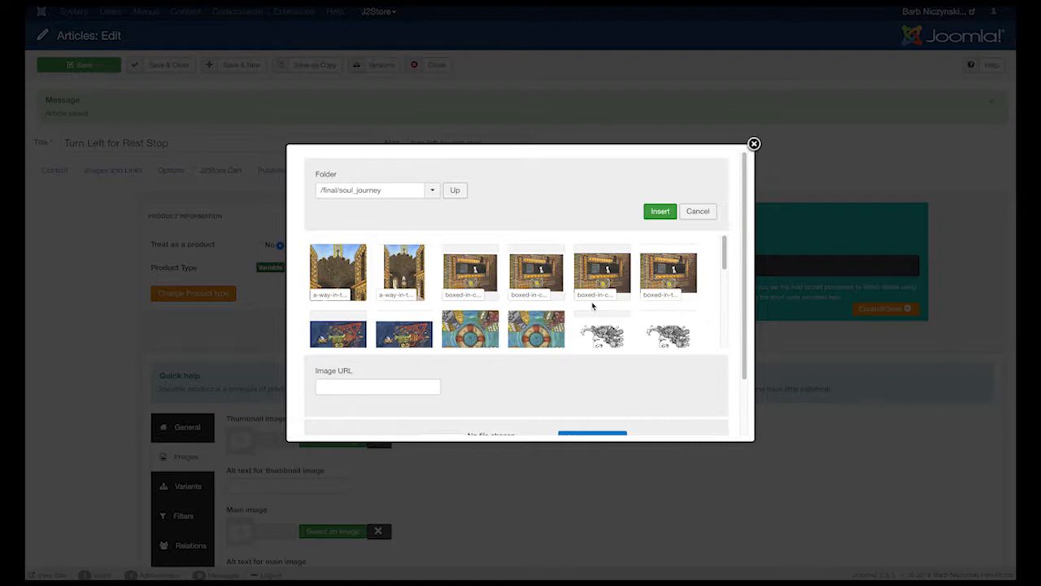
scroll(592, 306, down, 3)
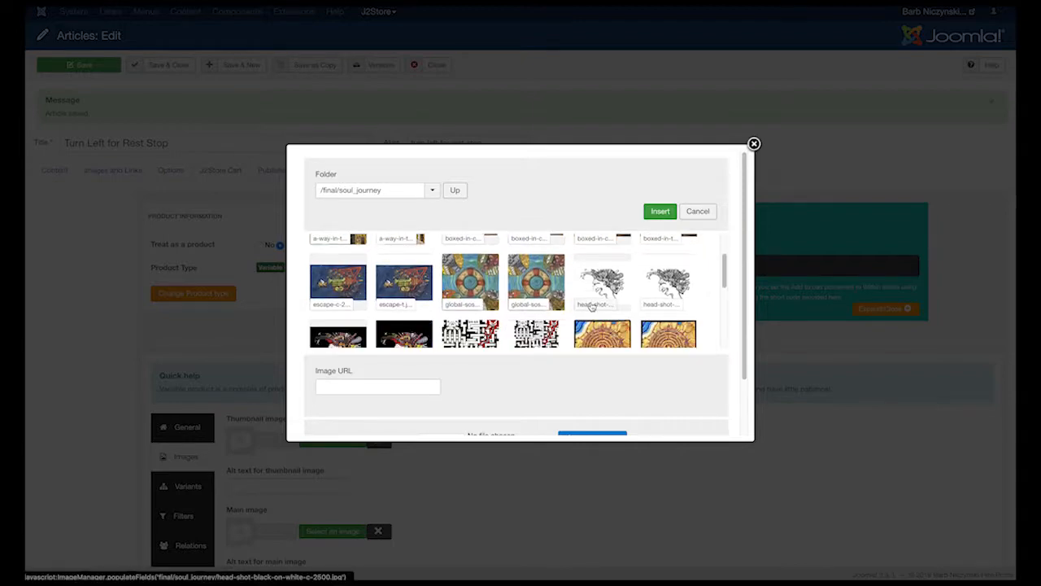
scroll(589, 311, down, 6)
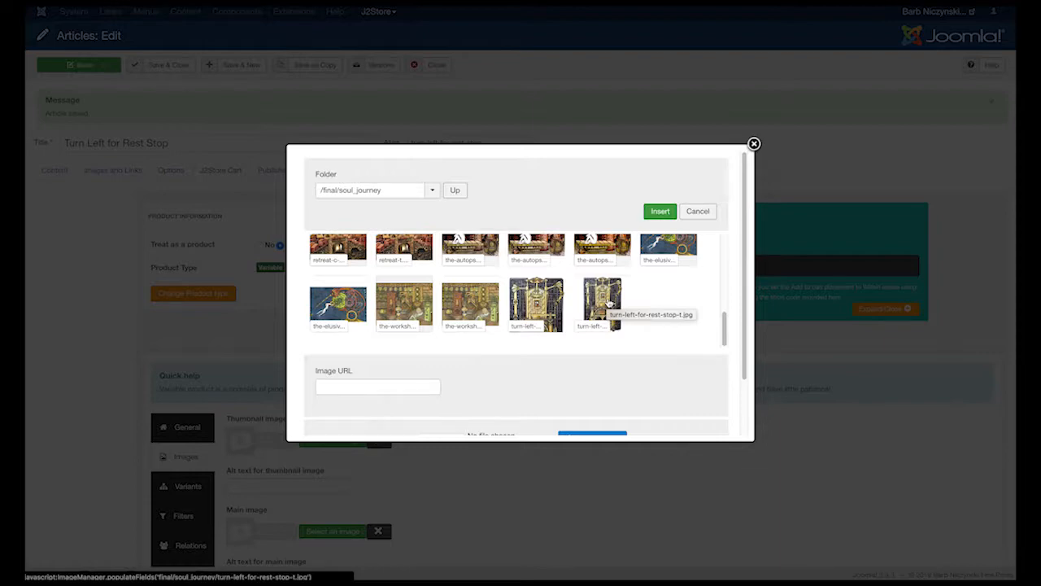
click(608, 304)
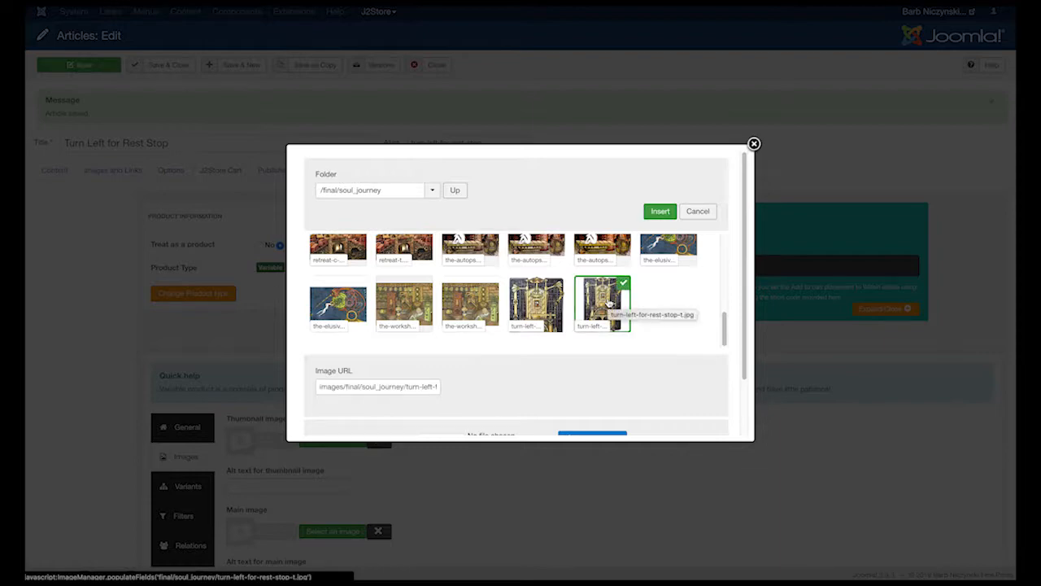
click(661, 211)
Set the product's main image to turn-left-for-rest-stop-c-1100.jpg from the /final/soul_journey folder
scroll(456, 468, down, 2)
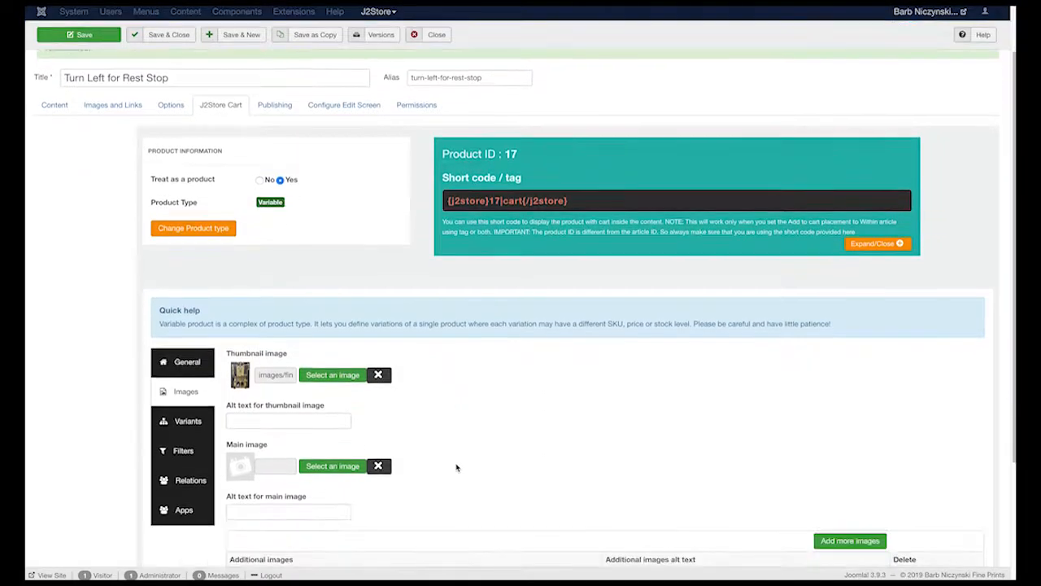
scroll(456, 467, down, 2)
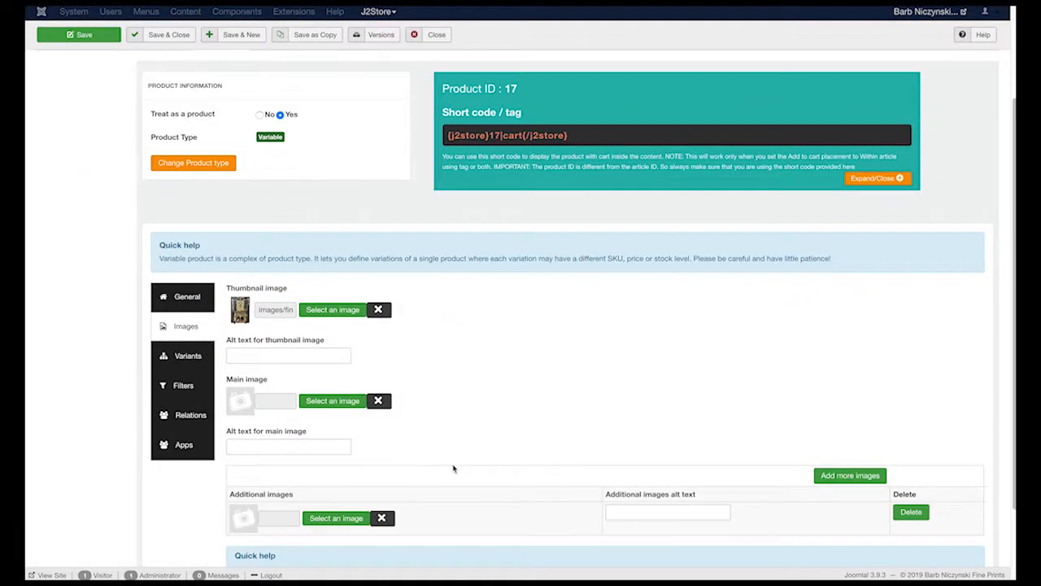
click(345, 402)
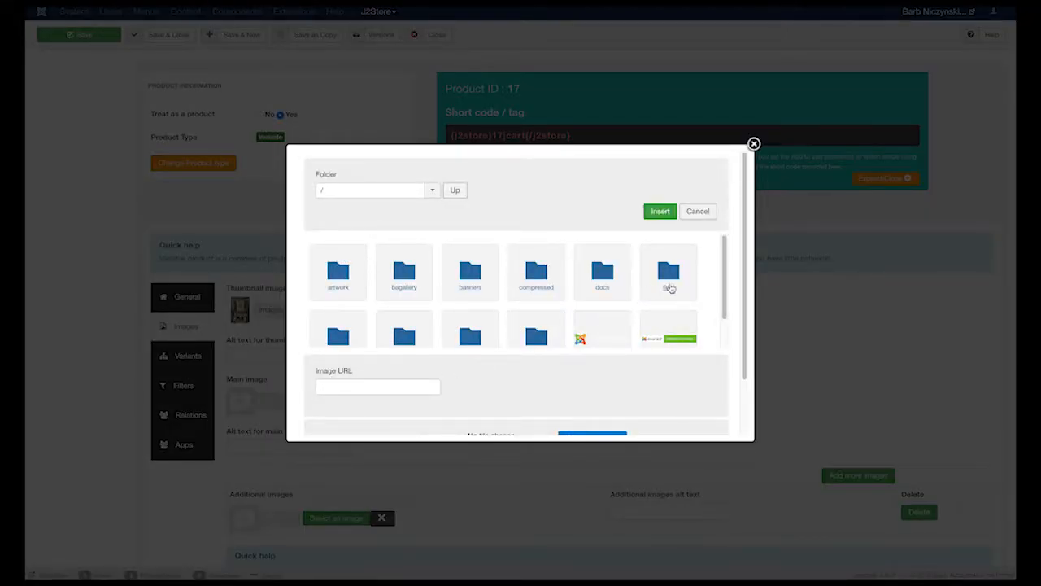
click(669, 286)
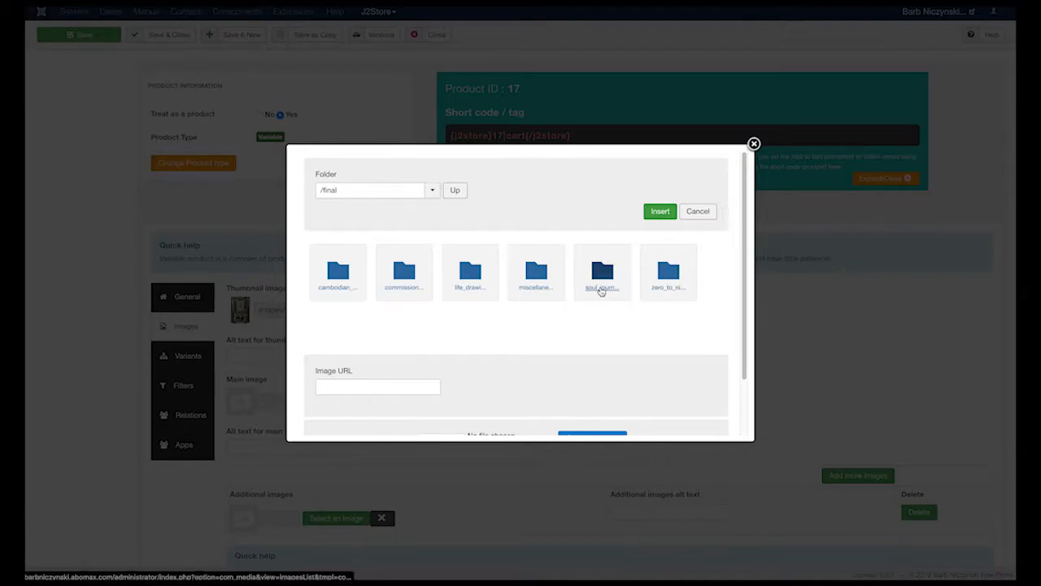
click(601, 289)
scroll(578, 317, down, 5)
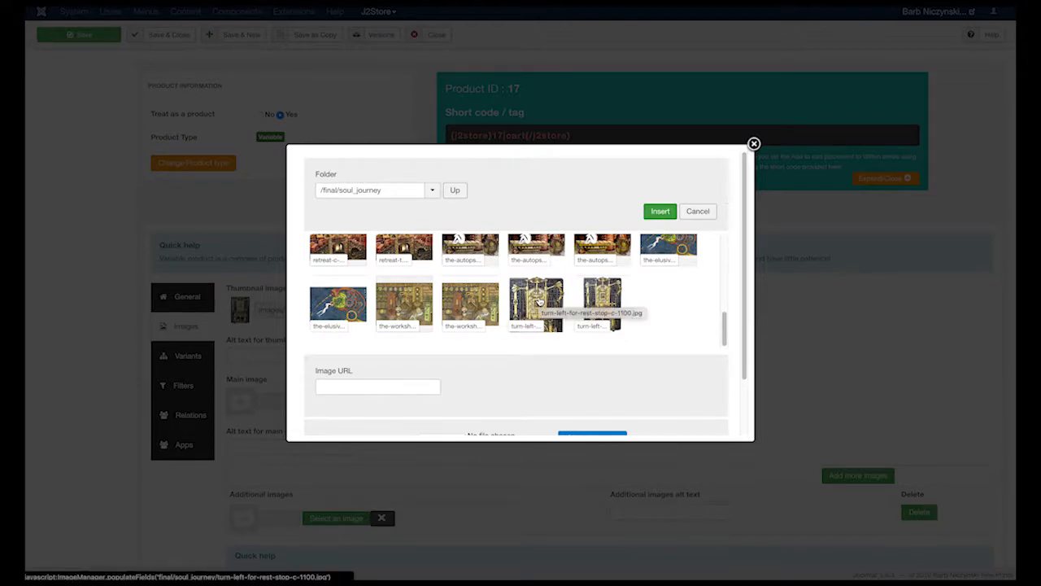
click(539, 301)
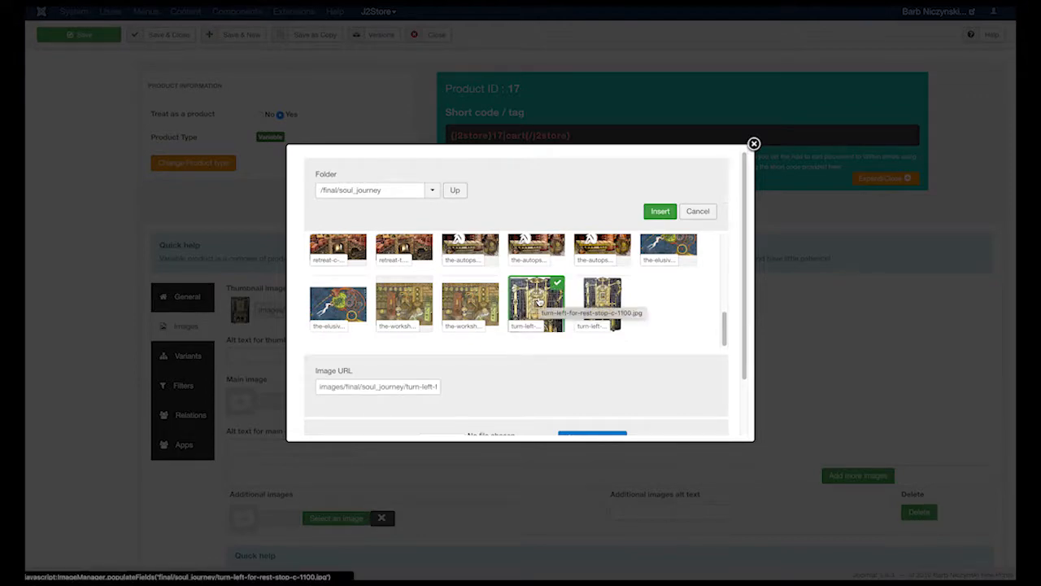
click(657, 213)
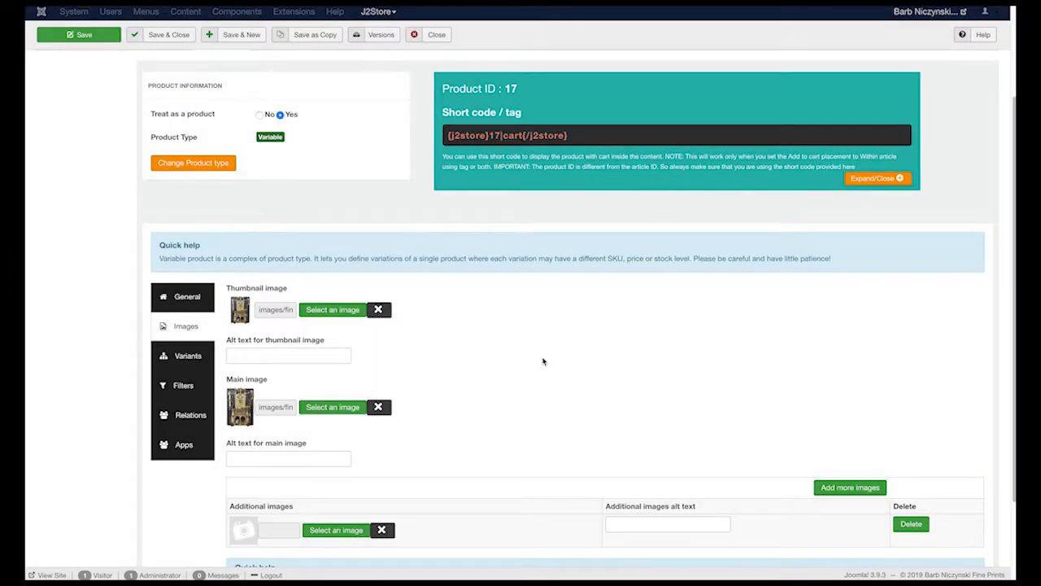
Add the Size option to the product's variants and save the article
click(192, 356)
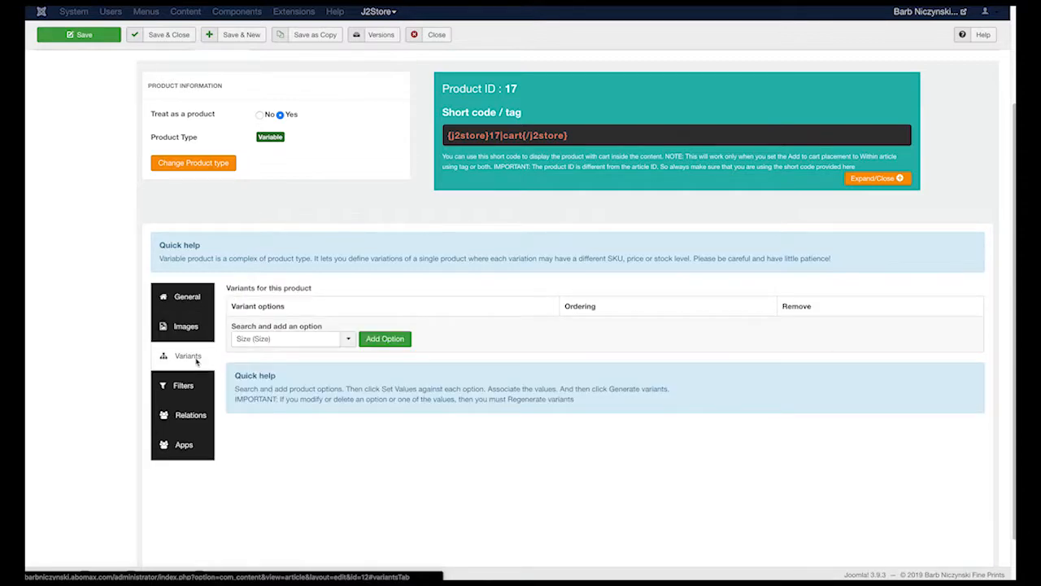
click(384, 340)
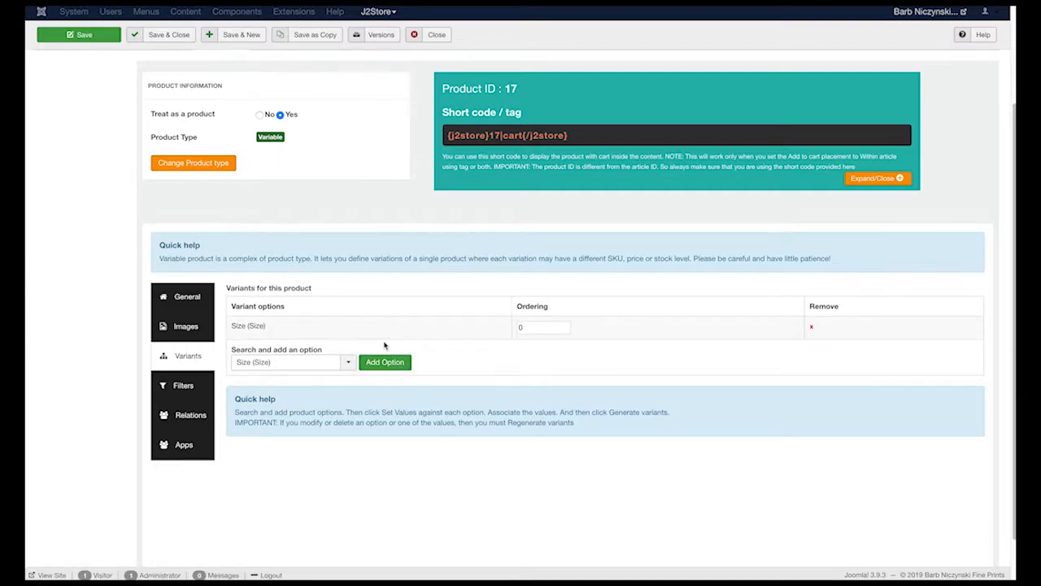
click(85, 35)
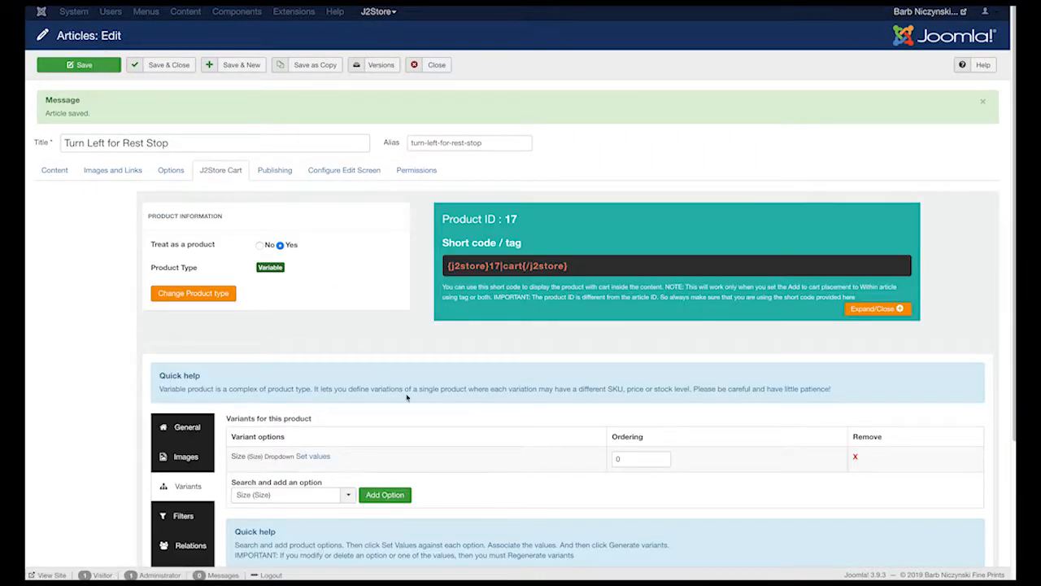
Add all available values to the product's Size option, save the option changes, and save the article
scroll(448, 458, down, 1)
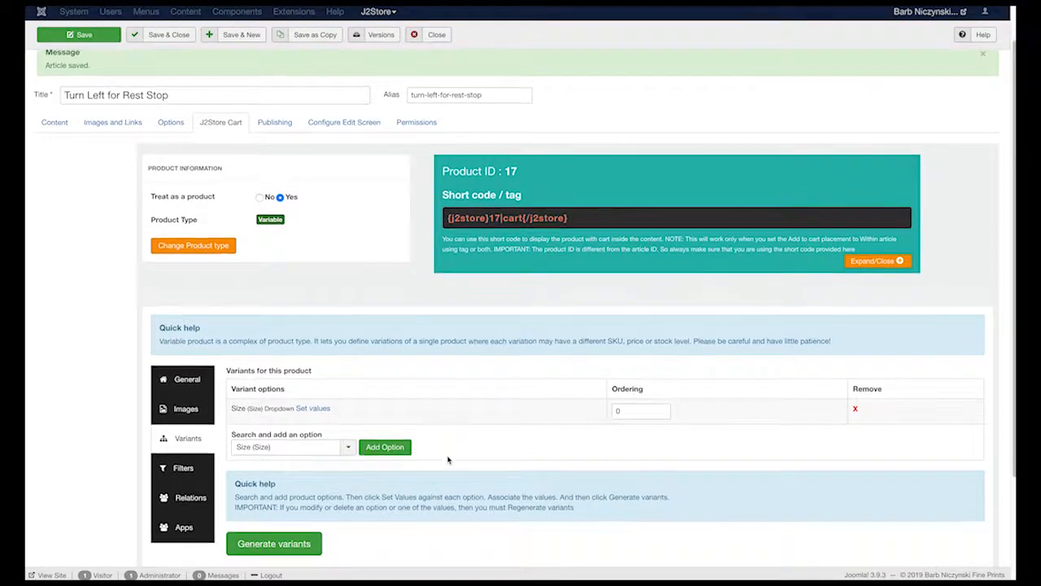
click(322, 412)
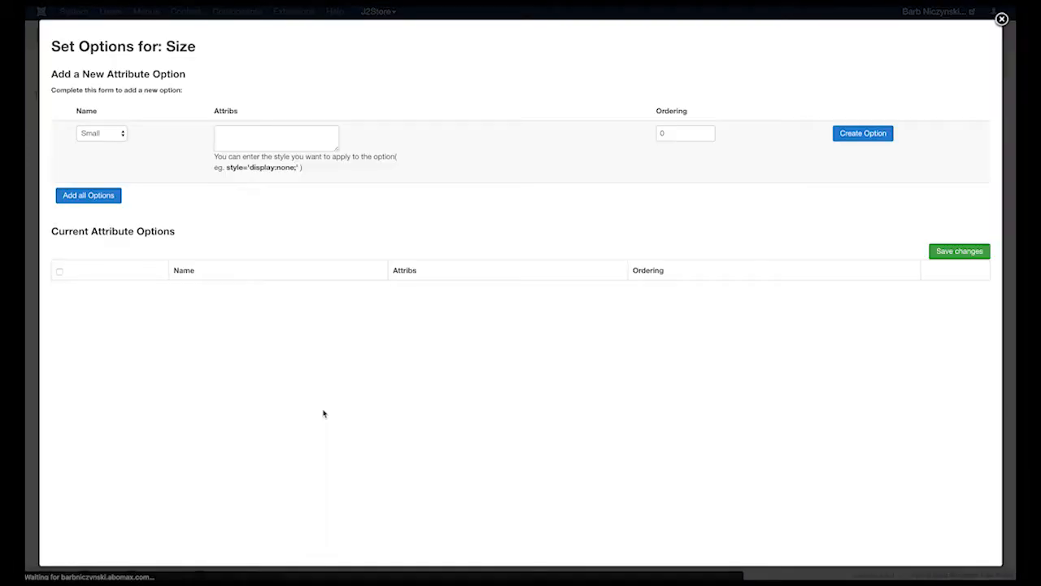
click(101, 198)
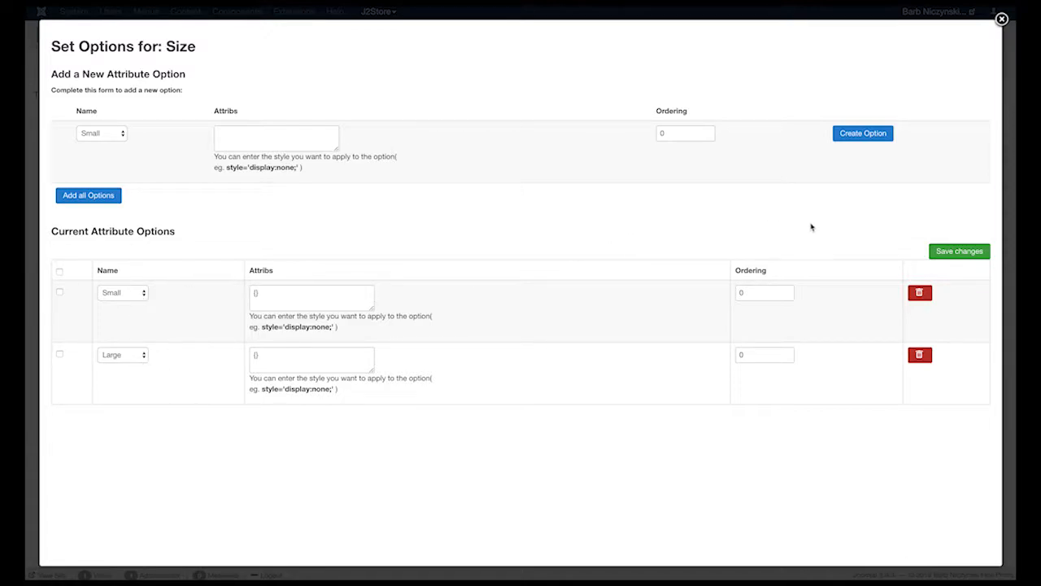
click(963, 252)
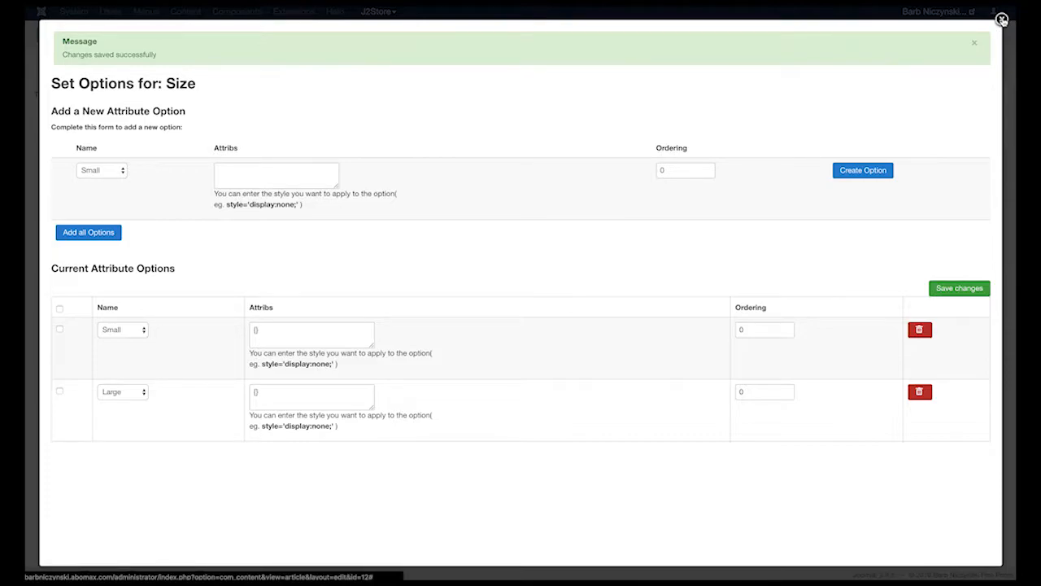
click(1001, 19)
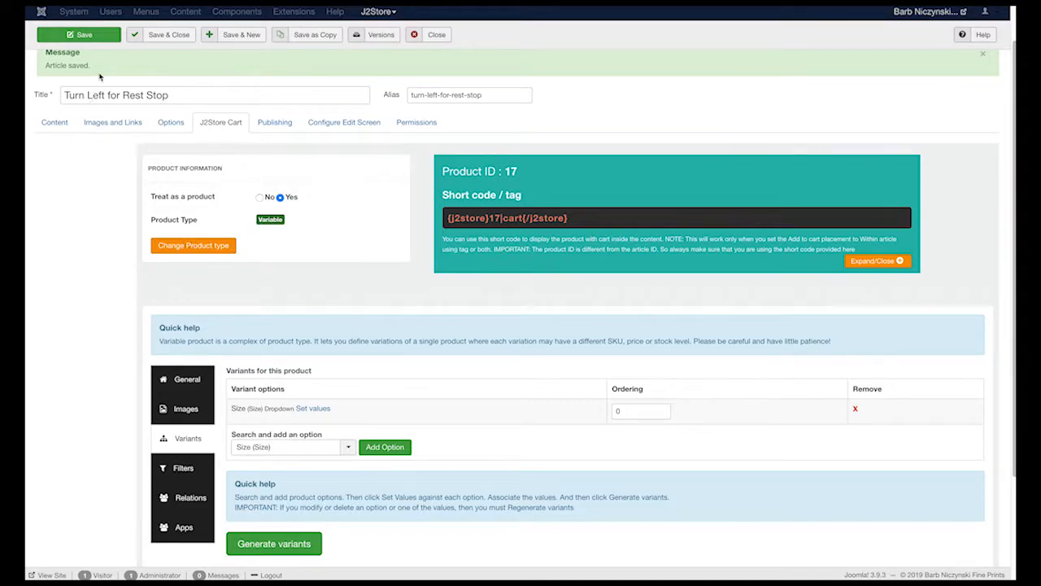
click(97, 35)
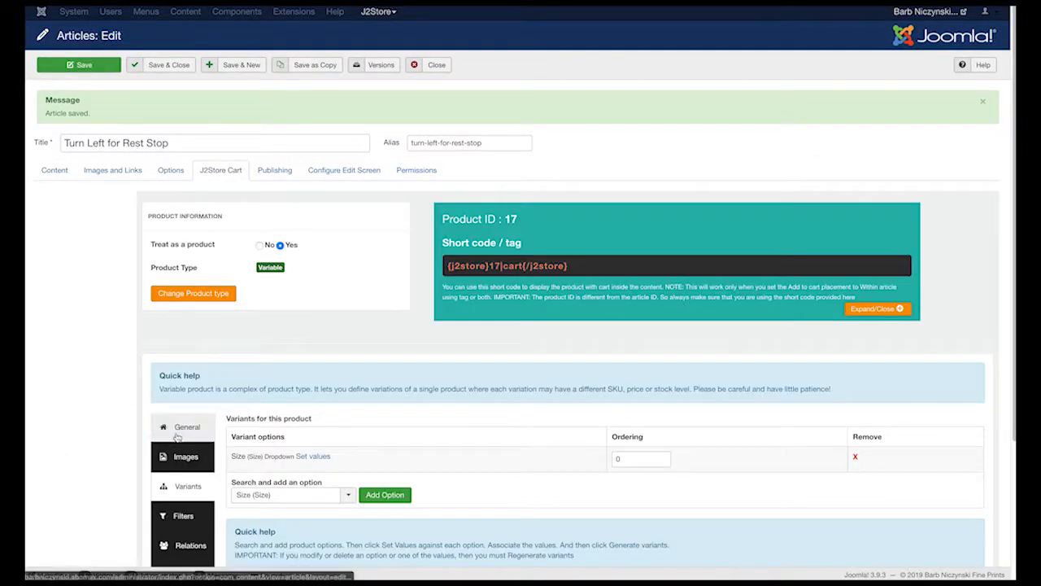
Generate the product's variants from the Size option values
scroll(317, 523, down, 2)
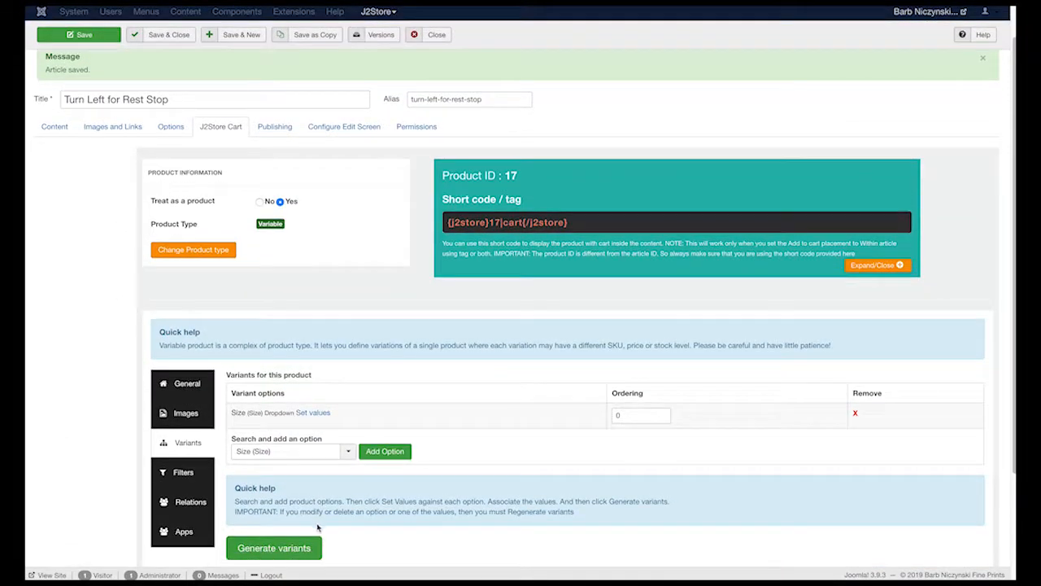
scroll(358, 534, down, 3)
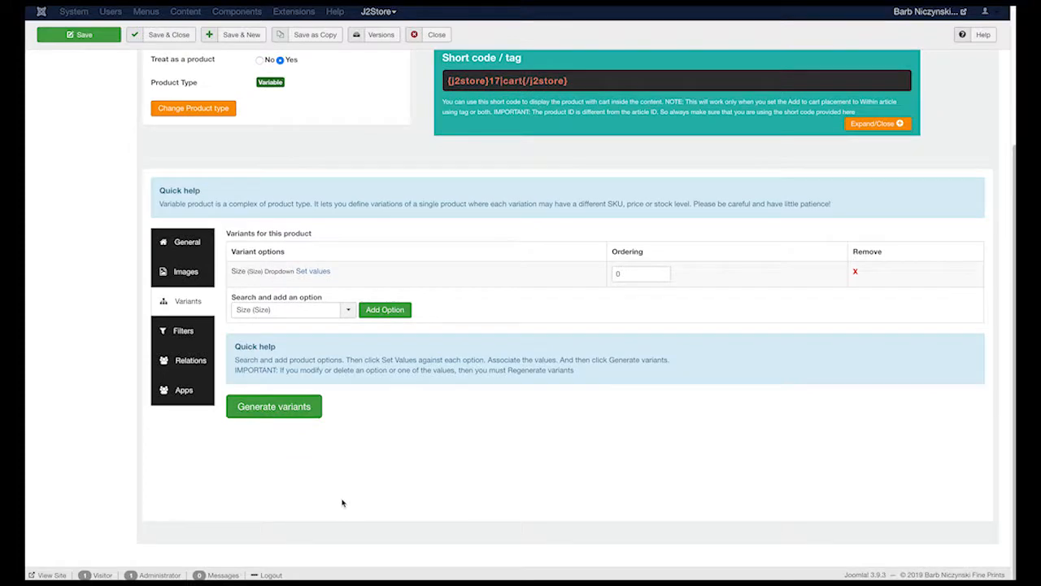
click(288, 412)
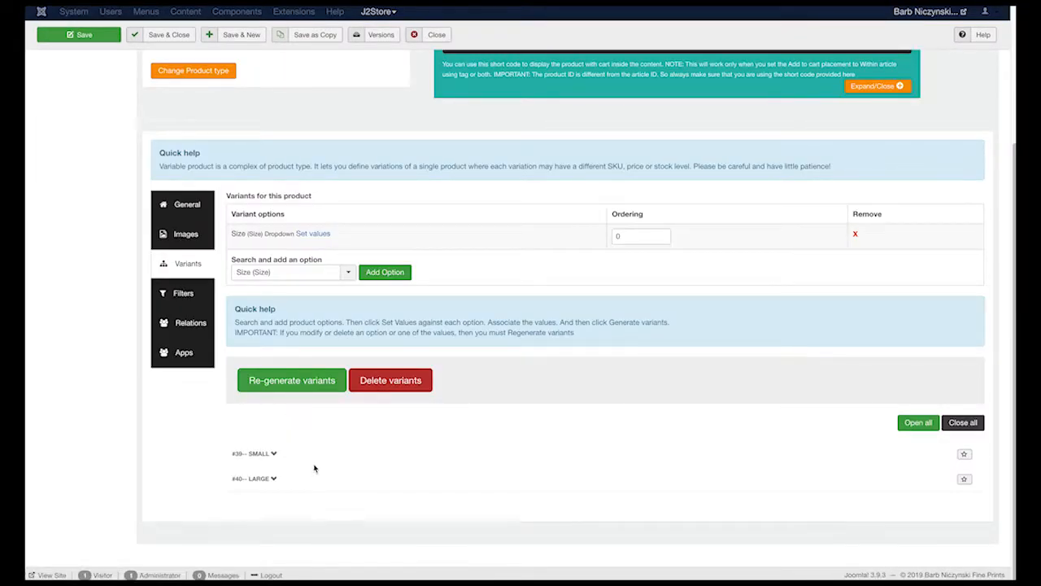
Enable shipping for the Small variant, set its regular price to $90, and save the article
click(271, 455)
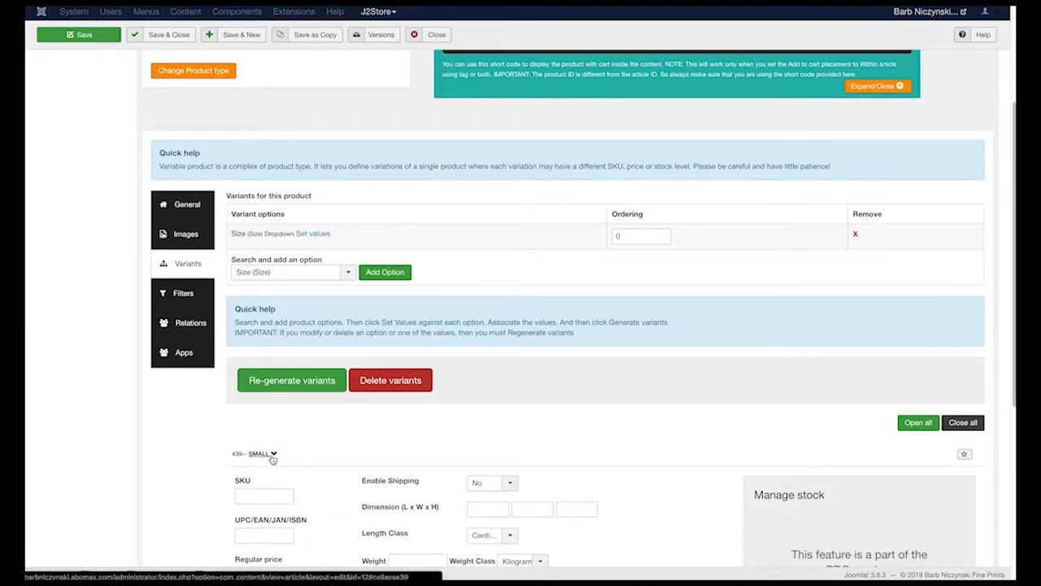
click(485, 485)
click(483, 496)
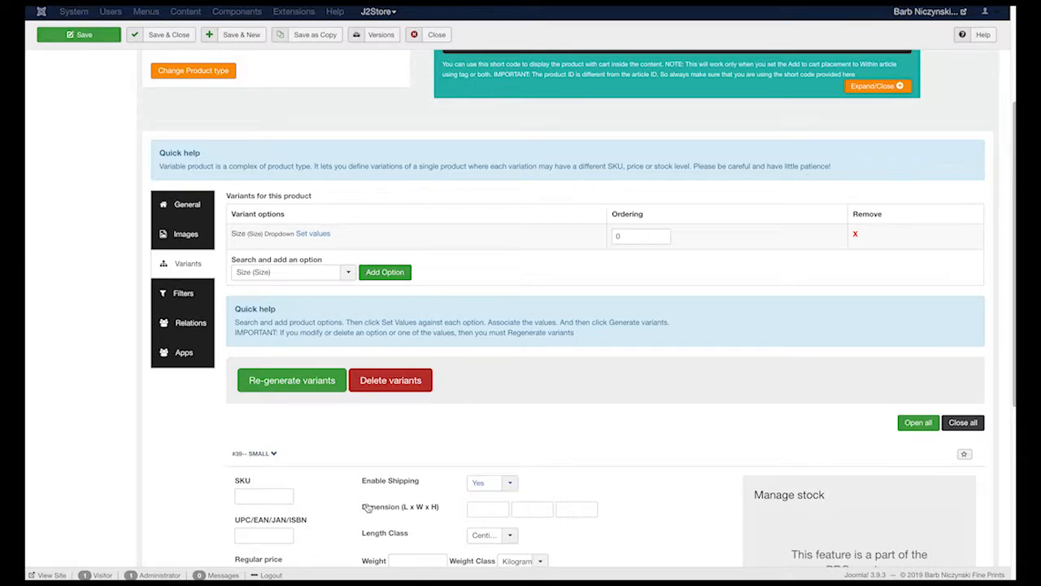
scroll(362, 509, down, 3)
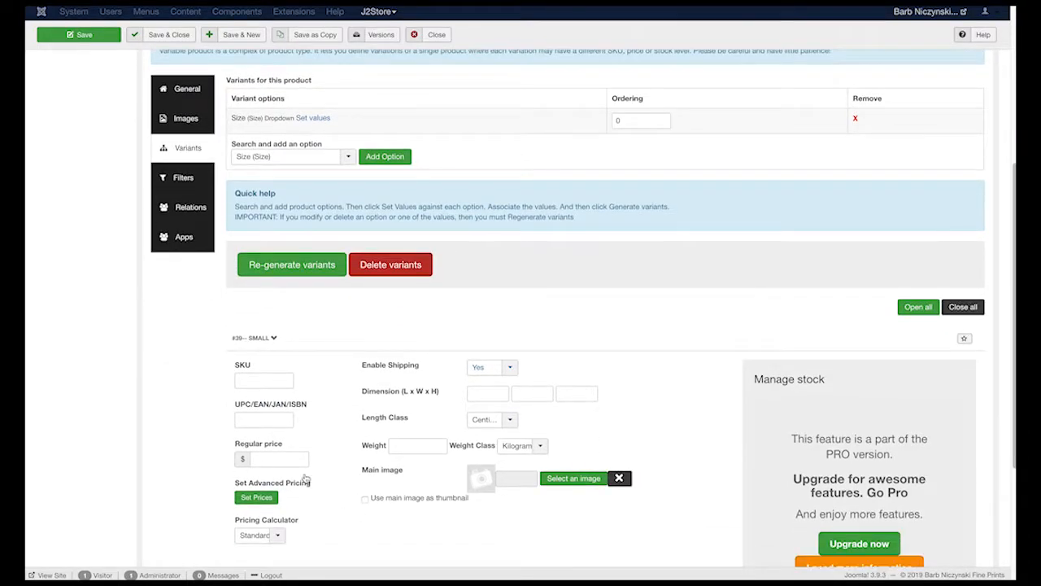
click(285, 461)
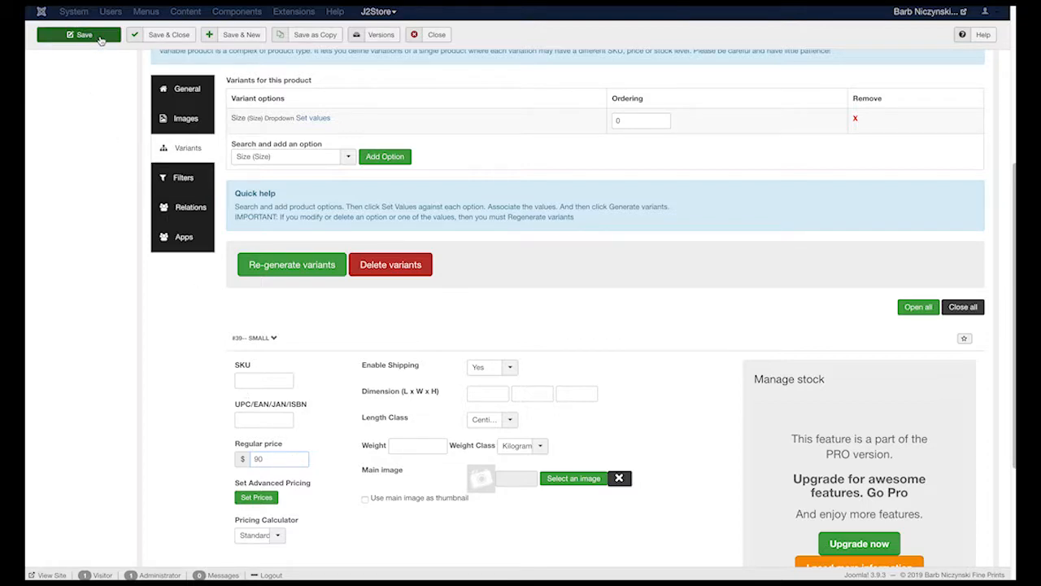
click(101, 40)
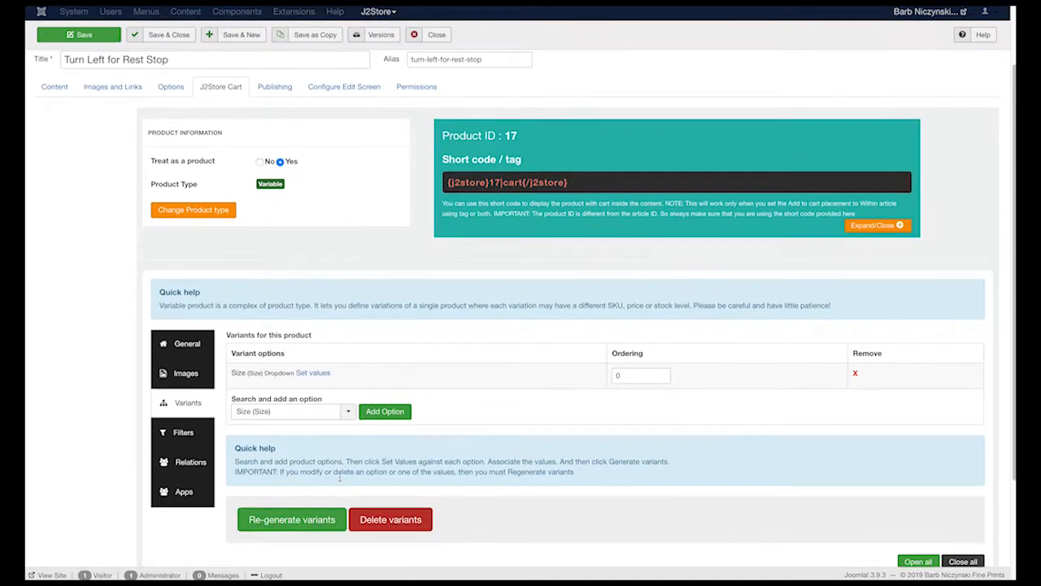
Enable shipping for the Large variant, set its regular price to $100, and save and close the article
scroll(341, 480, down, 3)
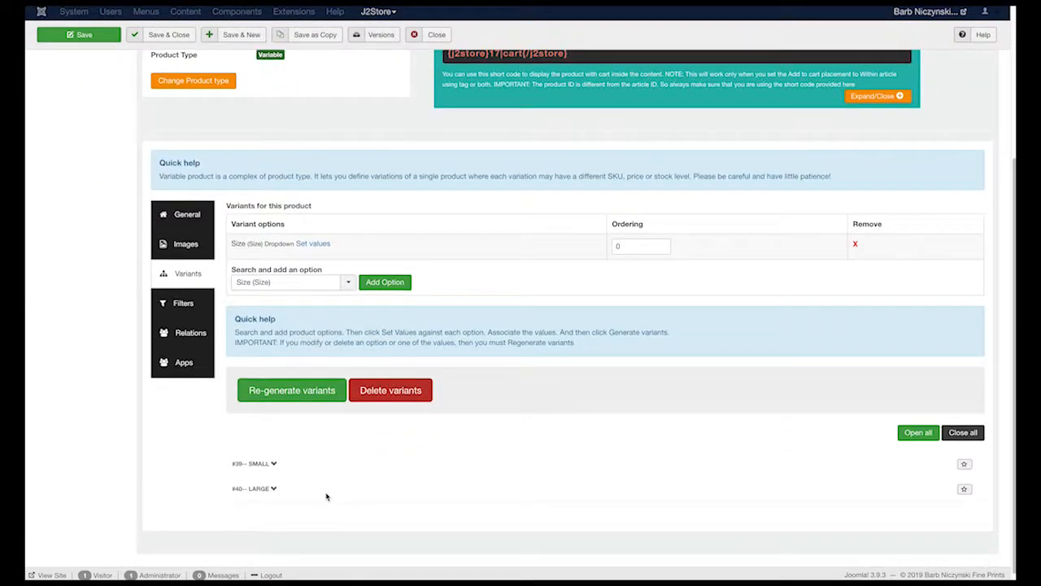
click(259, 488)
scroll(345, 484, down, 1)
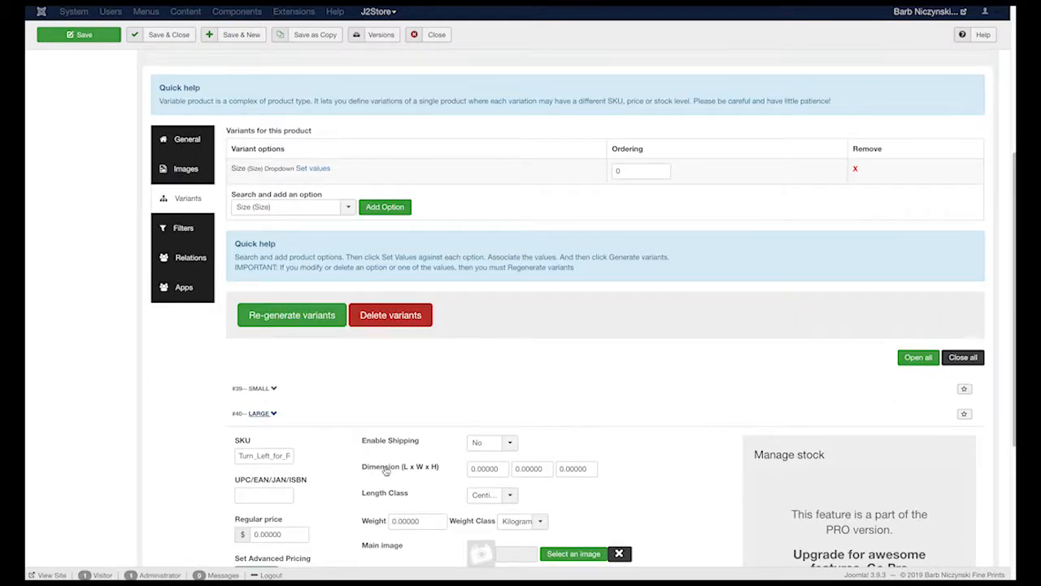
click(488, 444)
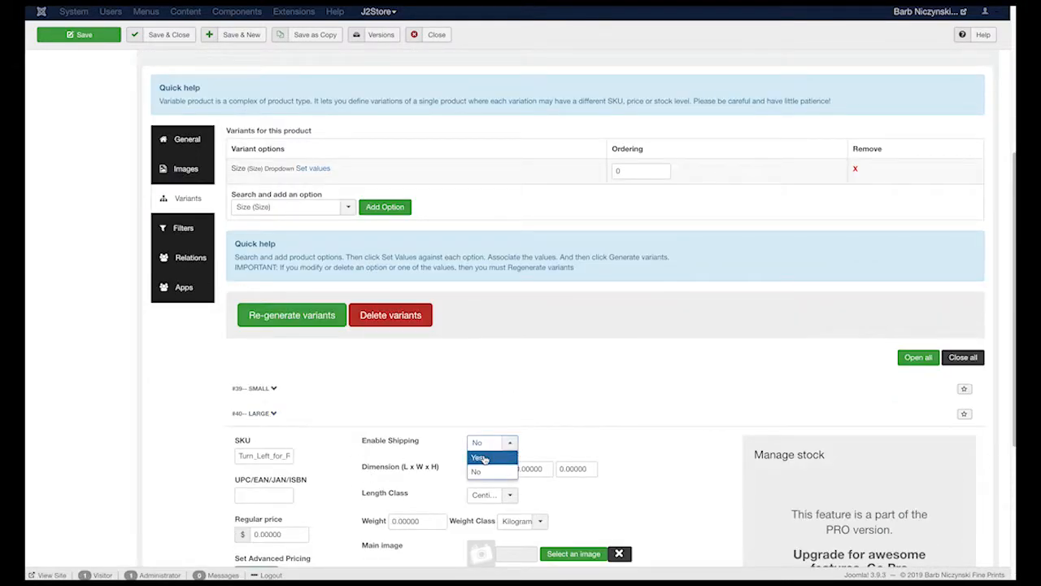
click(484, 458)
scroll(337, 473, down, 1)
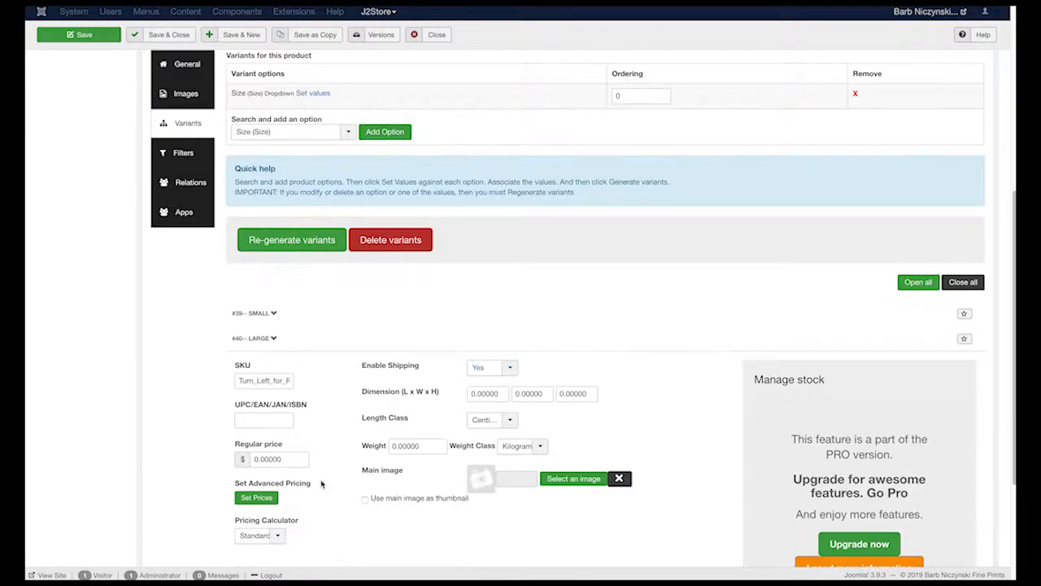
double_click(256, 460)
text(1)
scroll(45, 304, up, 5)
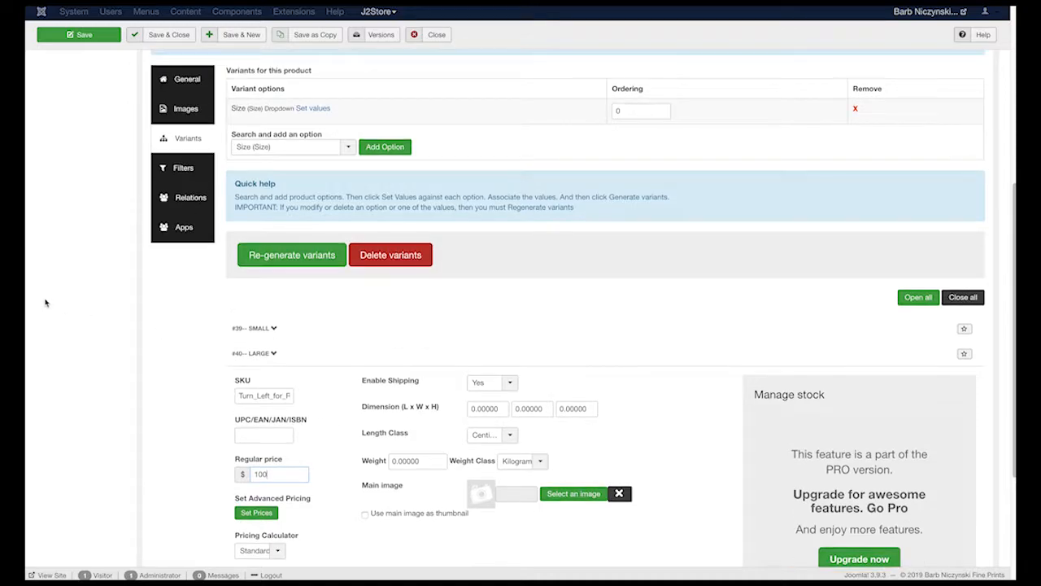
scroll(49, 303, up, 3)
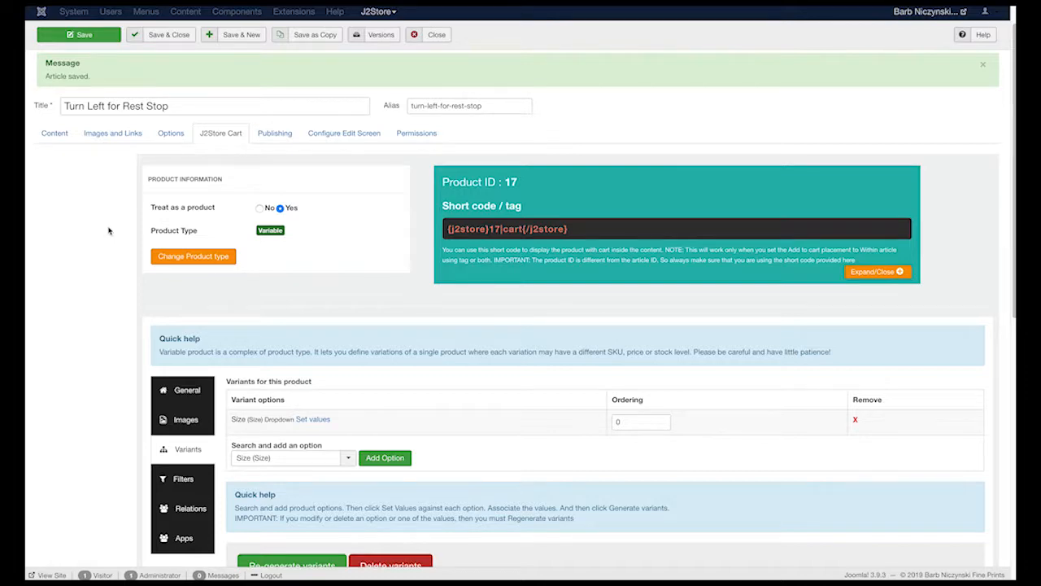
click(168, 35)
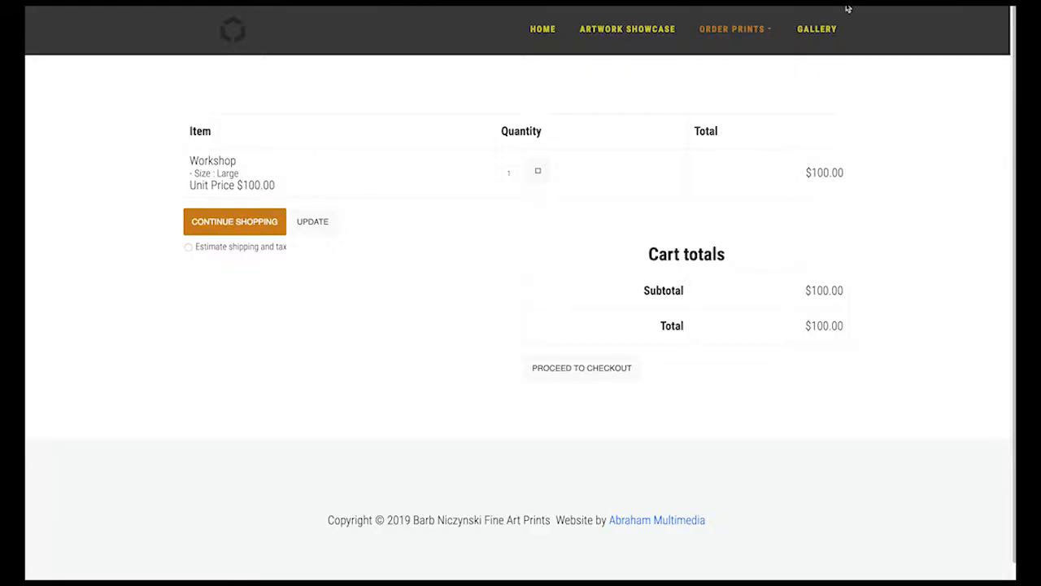
On the public storefront, open the Turn Left for Rest Stop product from the Soul Journey prints and inspect its magnified image
mouse_move(749, 37)
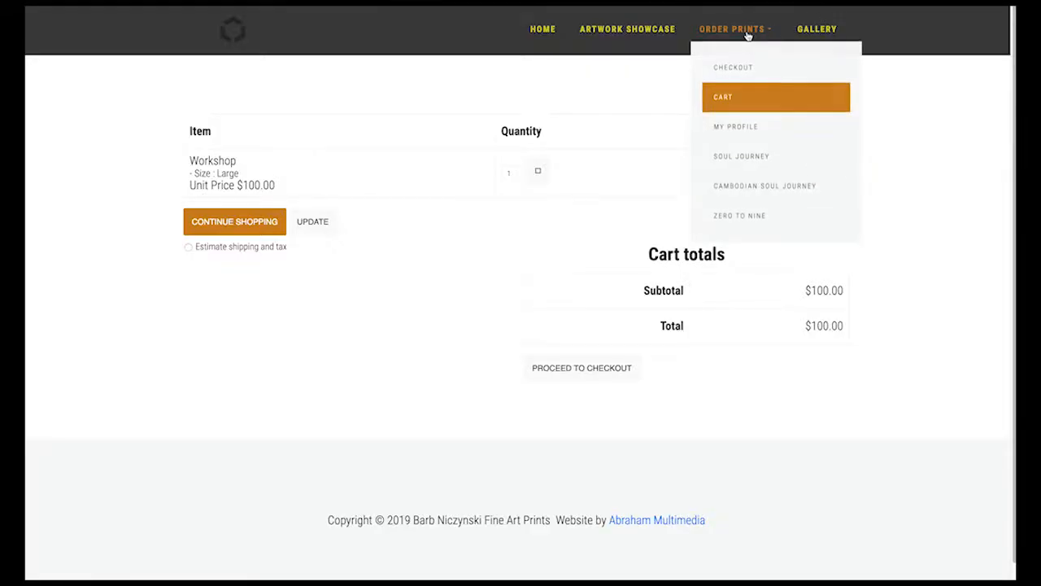
click(737, 158)
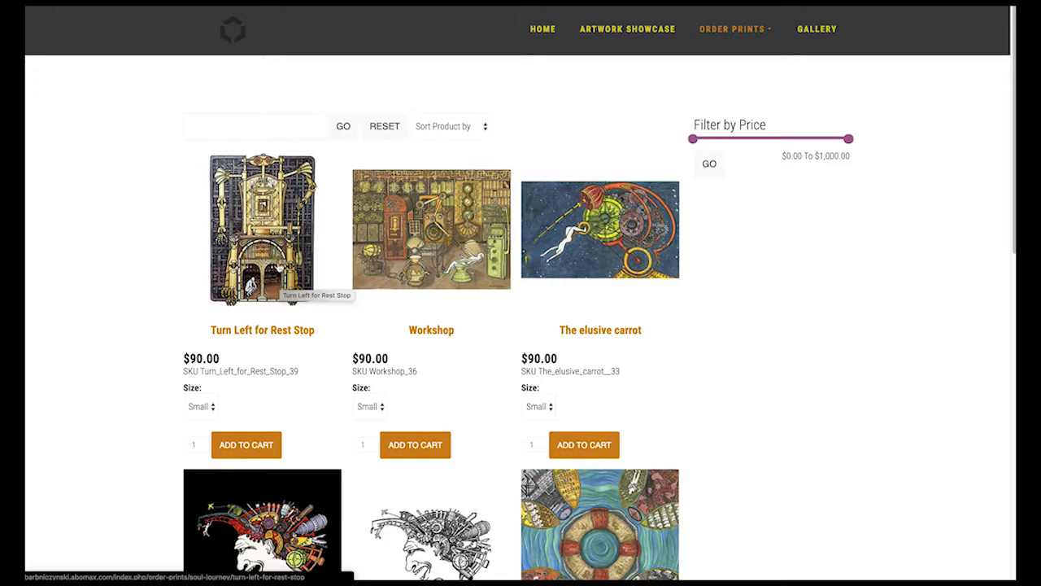
scroll(291, 269, down, 3)
scroll(287, 281, up, 3)
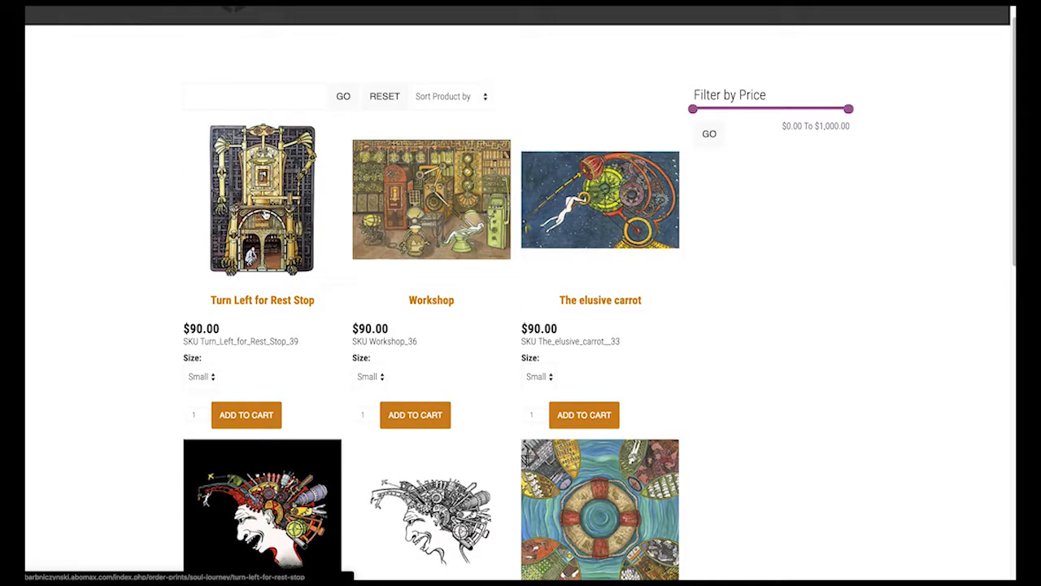
click(266, 216)
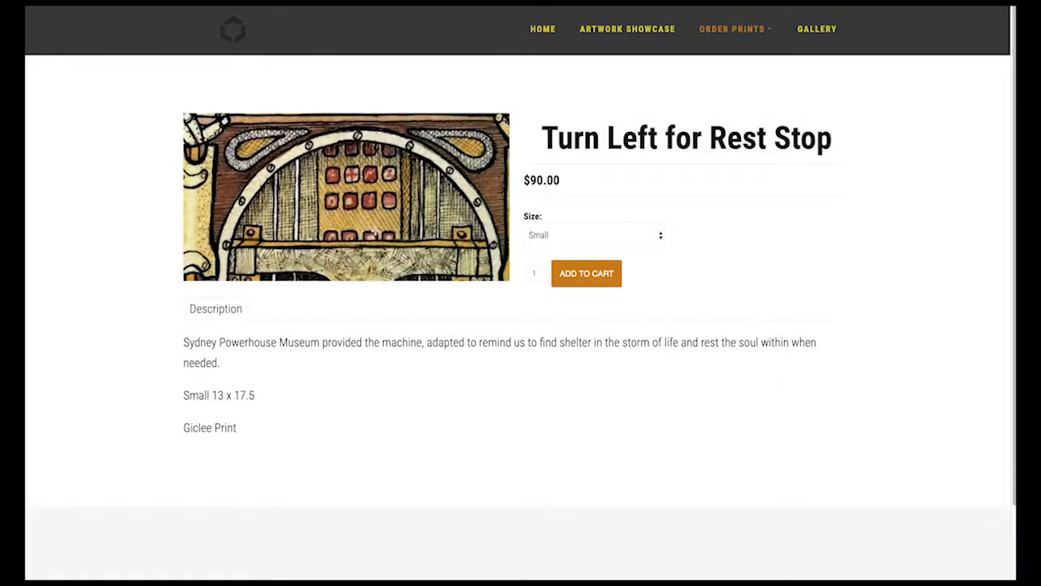
mouse_move(254, 229)
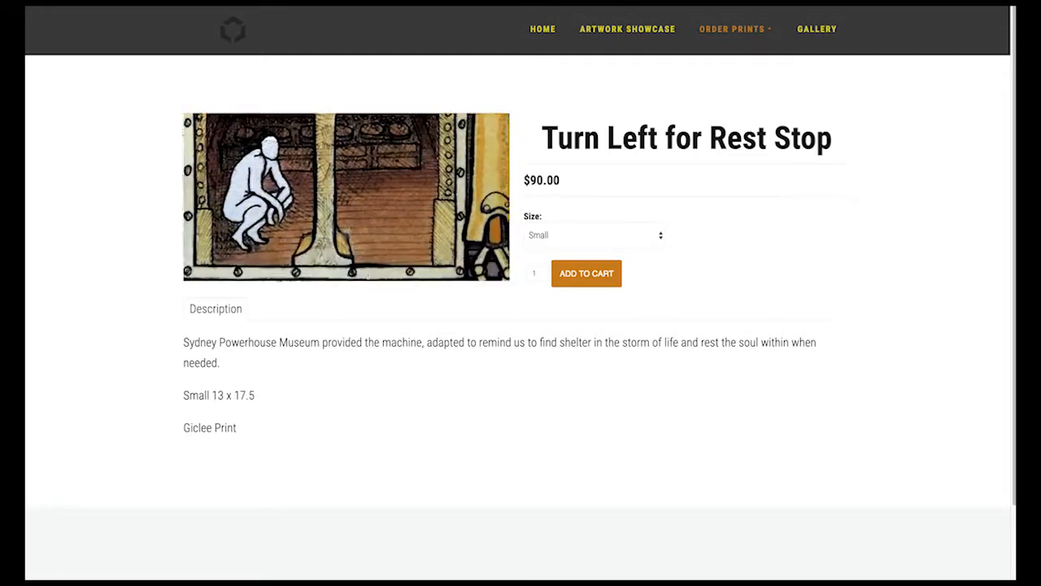
Select the Large size of the print, add one to the cart, and proceed to checkout
click(626, 233)
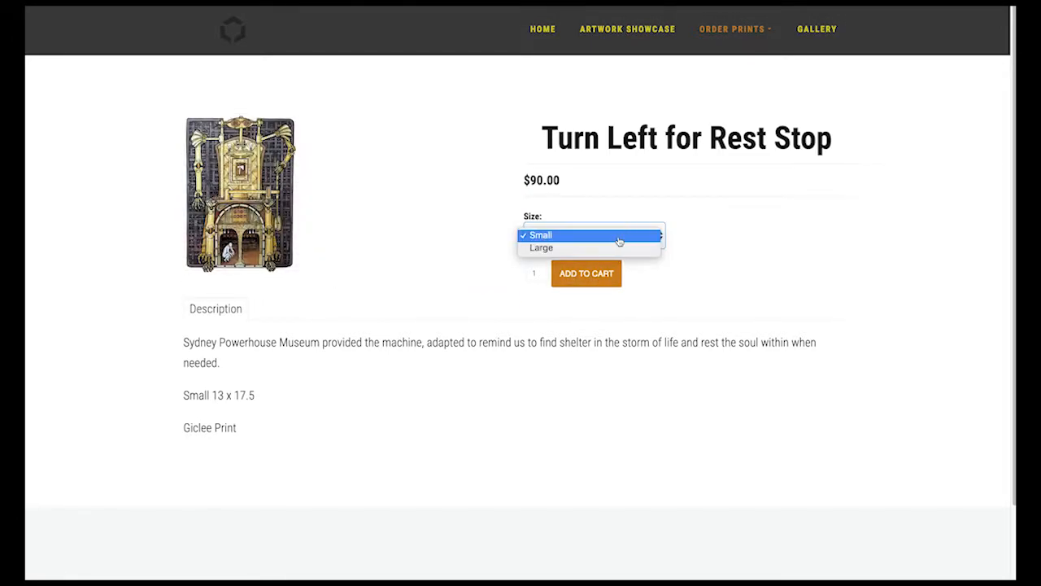
click(604, 248)
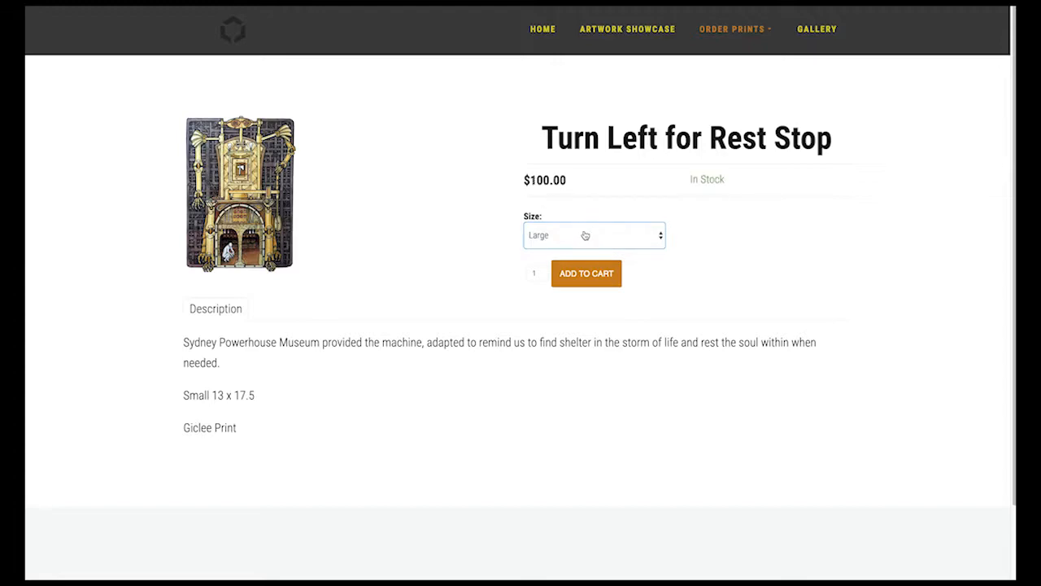
click(583, 276)
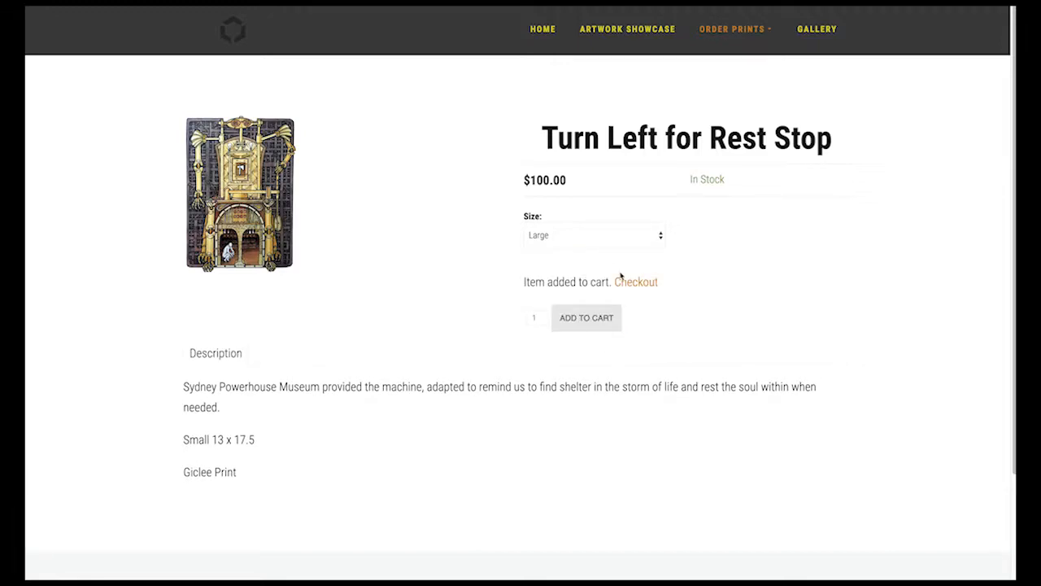
click(635, 283)
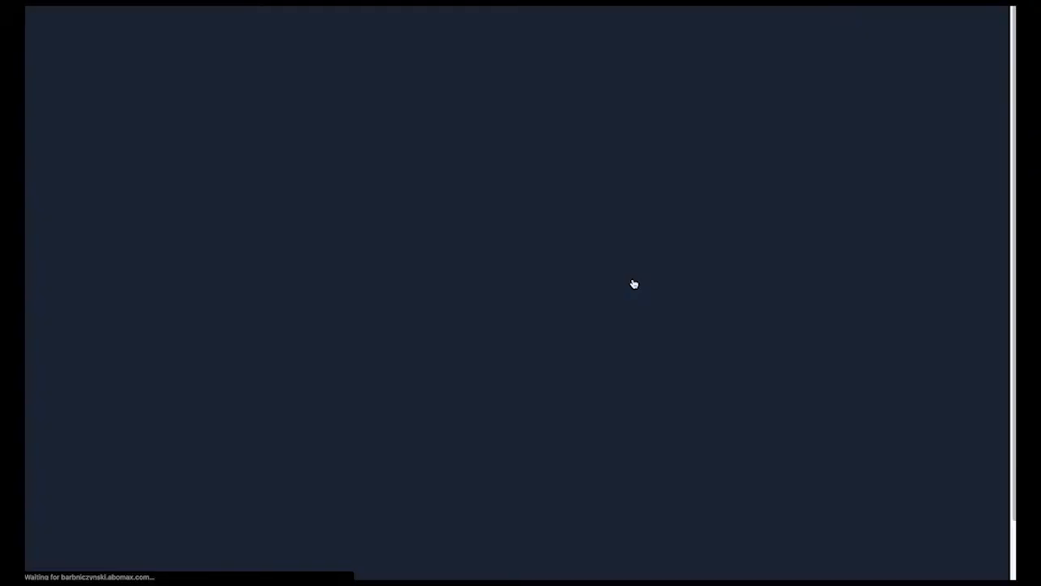